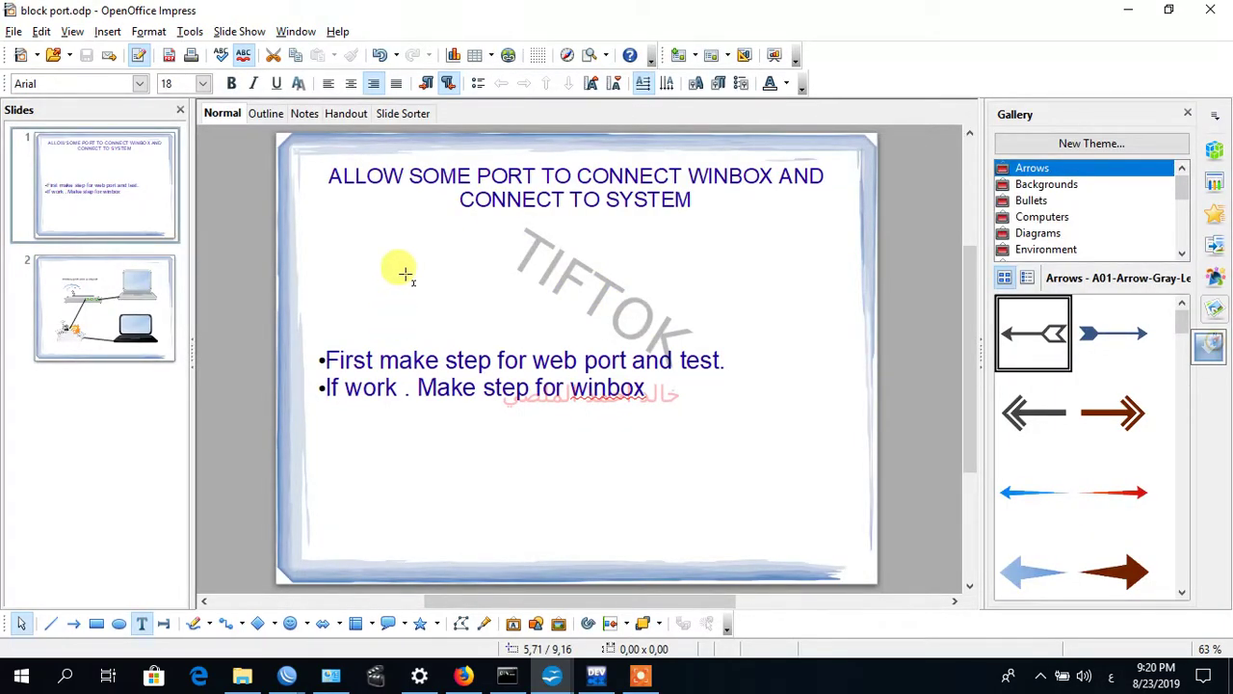
Start the full-screen slide show from the Winbox-and-system ports slide
{"action": "key", "text": "F5"}
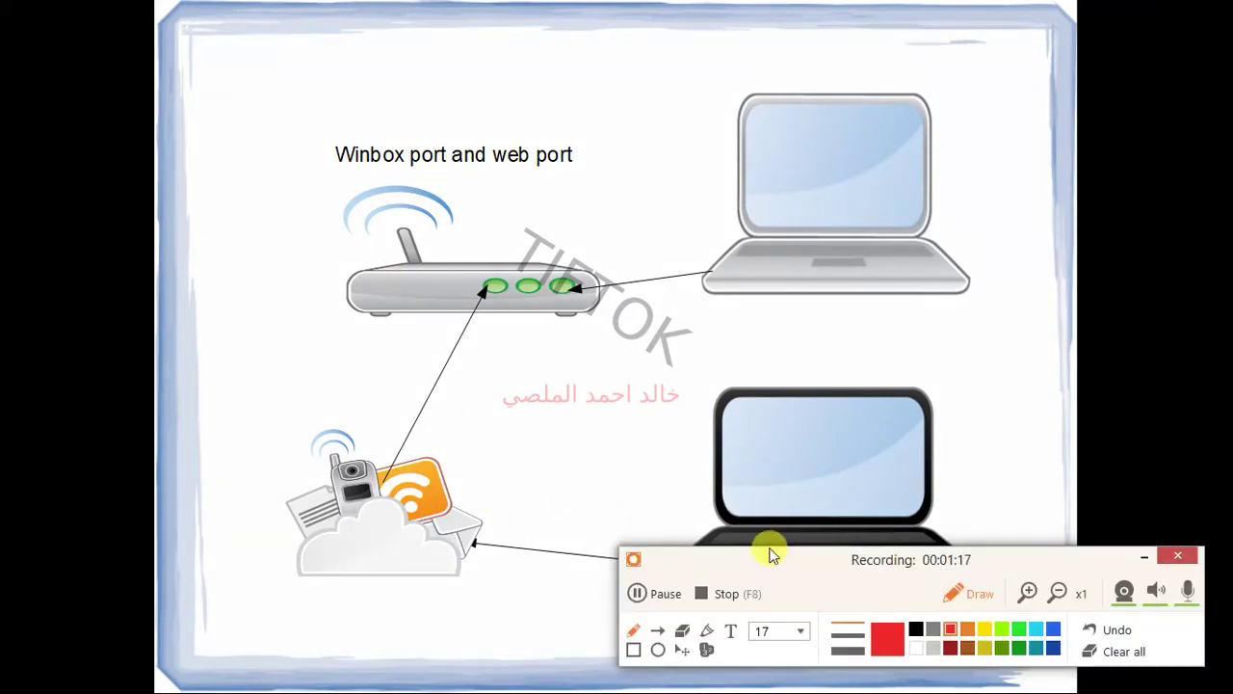
Advance to the network diagram slide and switch on the red drawing pen
{"action": "left_click_drag", "start_coordinate": [780, 557], "coordinate": [113, 8]}
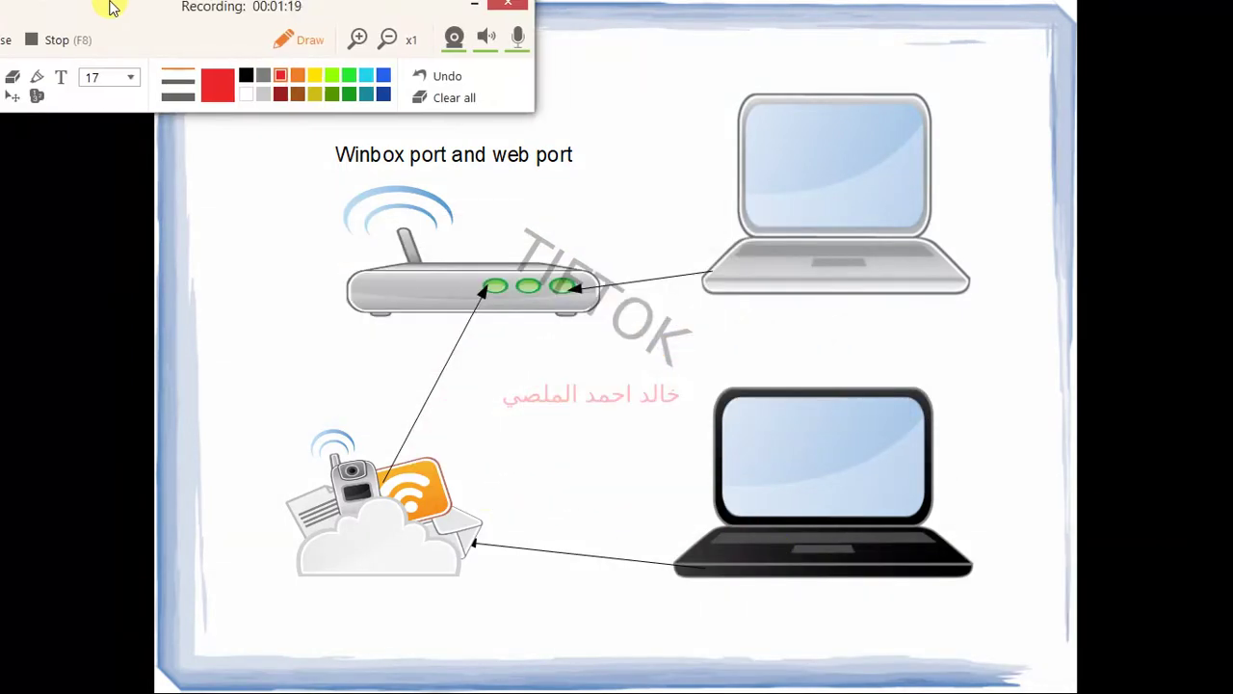
{"action": "left_click", "coordinate": [303, 46]}
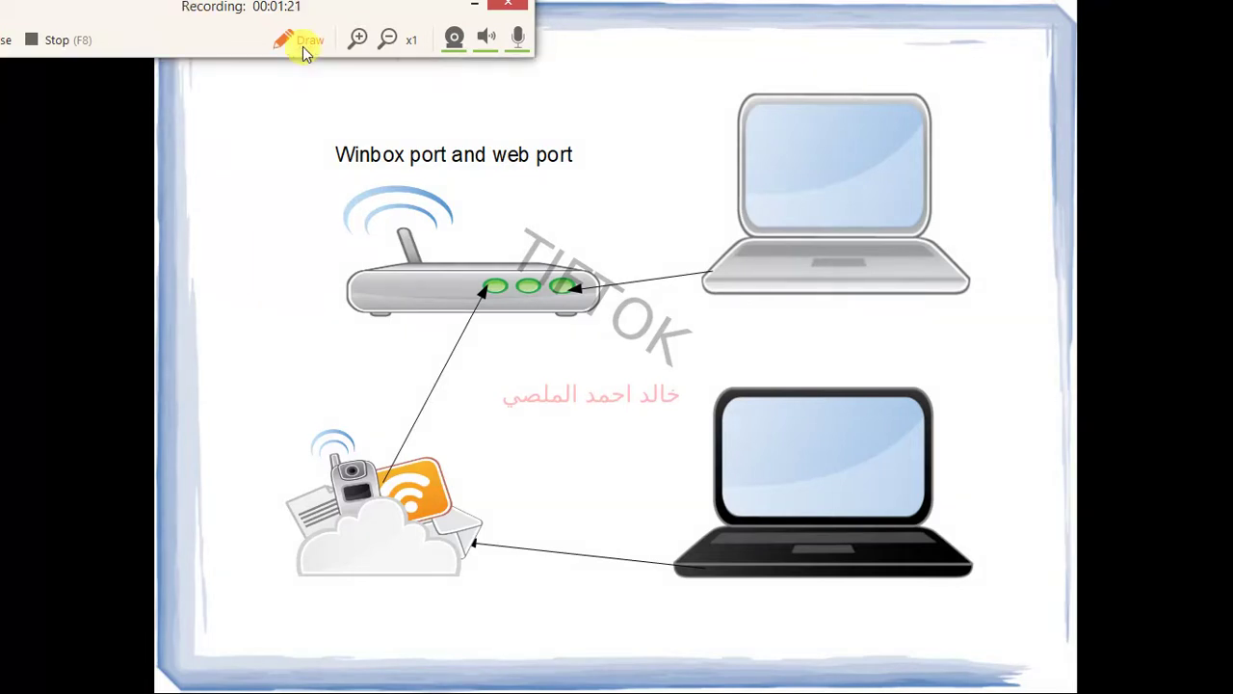
{"action": "left_click", "coordinate": [302, 43]}
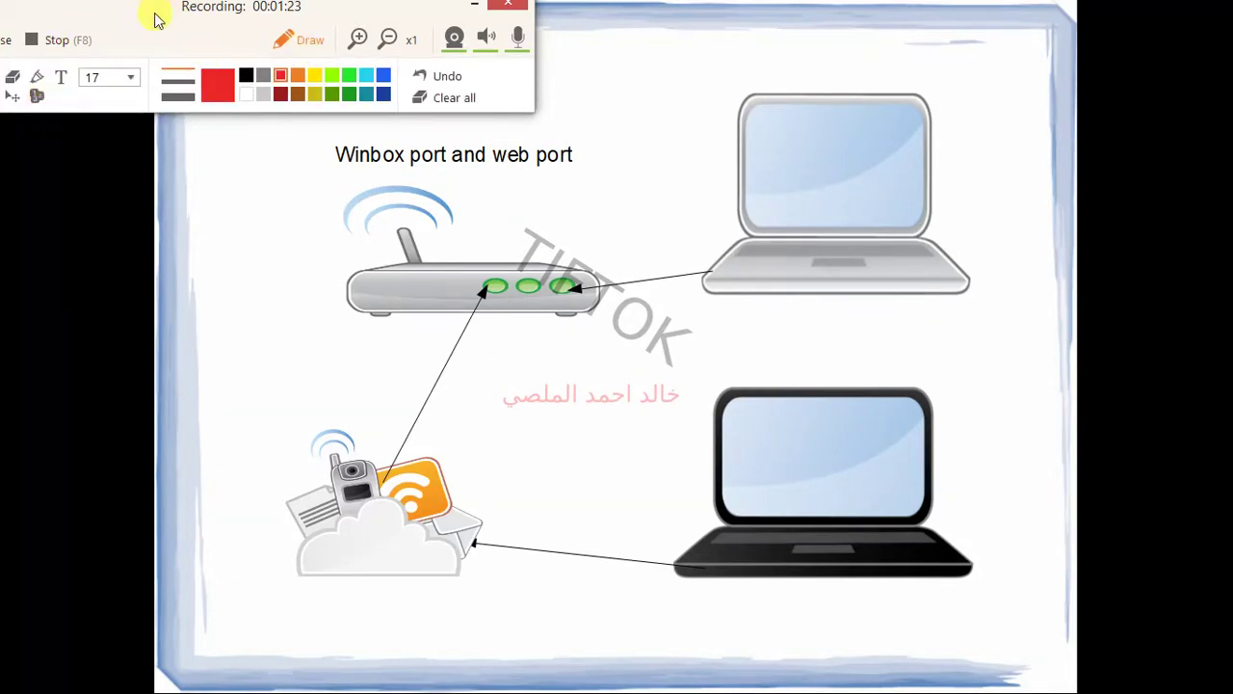
{"action": "left_click_drag", "start_coordinate": [157, 19], "coordinate": [253, 9]}
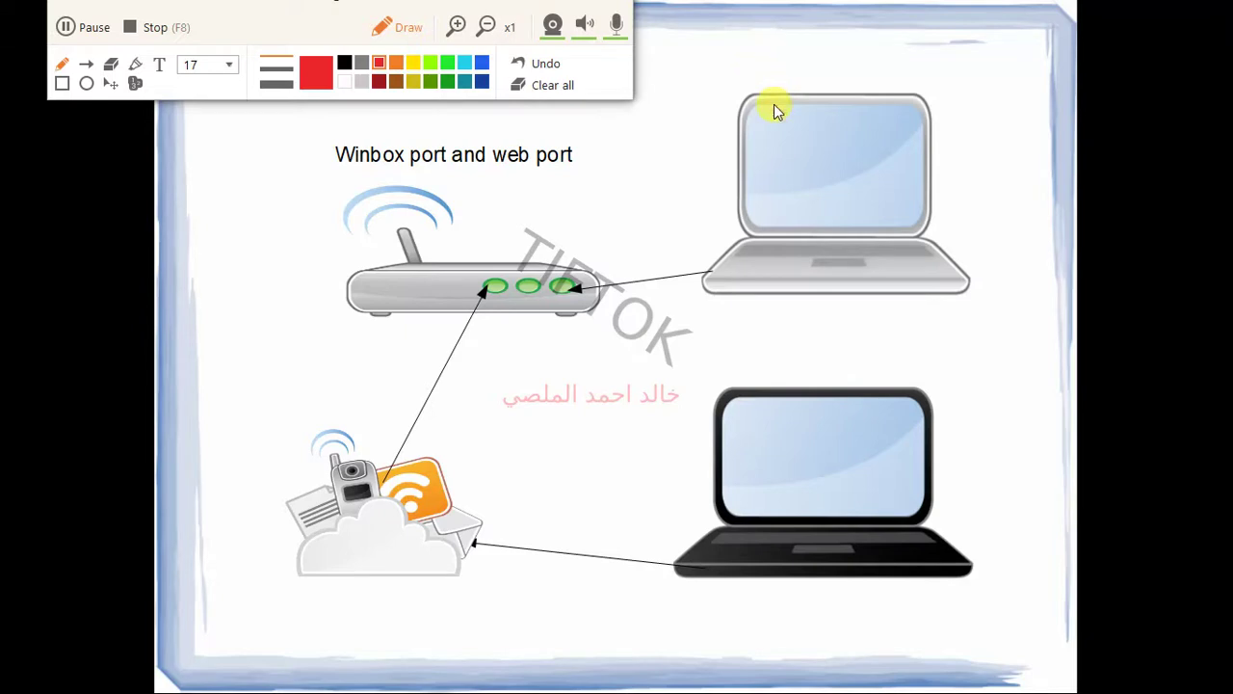
Trace in red the arrows linking the laptops, router and cloud
{"action": "left_click_drag", "start_coordinate": [775, 104], "coordinate": [912, 64]}
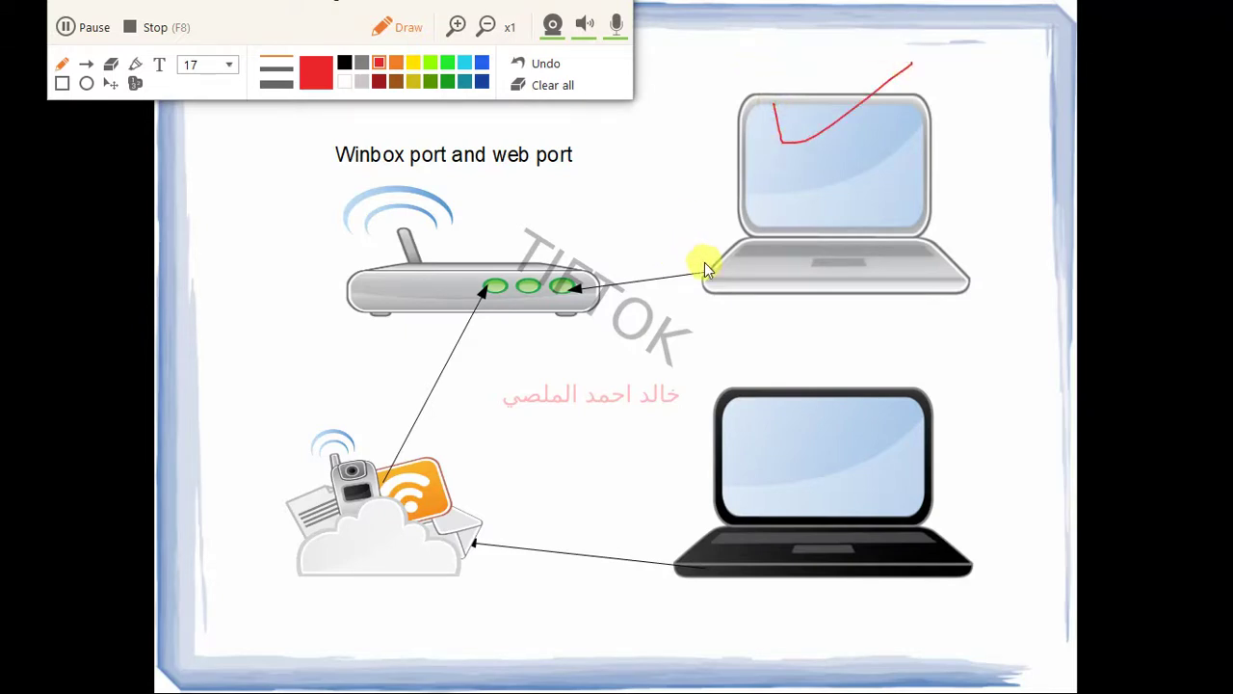
{"action": "left_click_drag", "start_coordinate": [704, 262], "coordinate": [577, 285]}
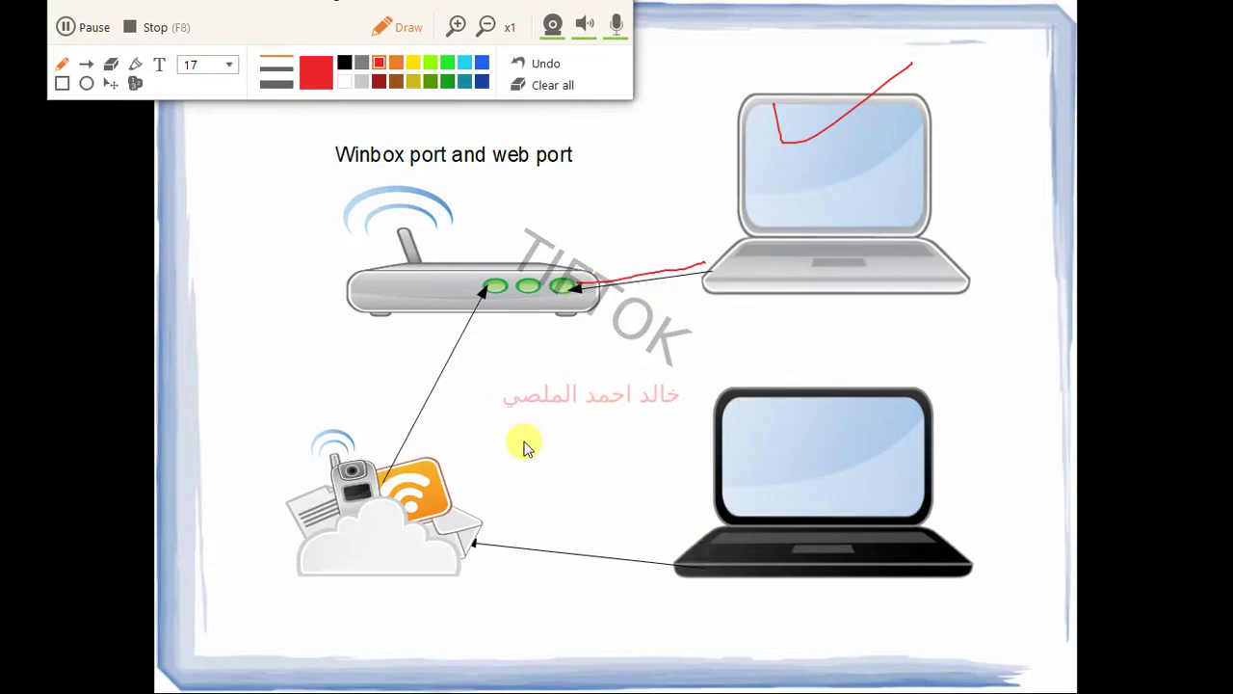
{"action": "left_click_drag", "start_coordinate": [488, 287], "coordinate": [409, 445]}
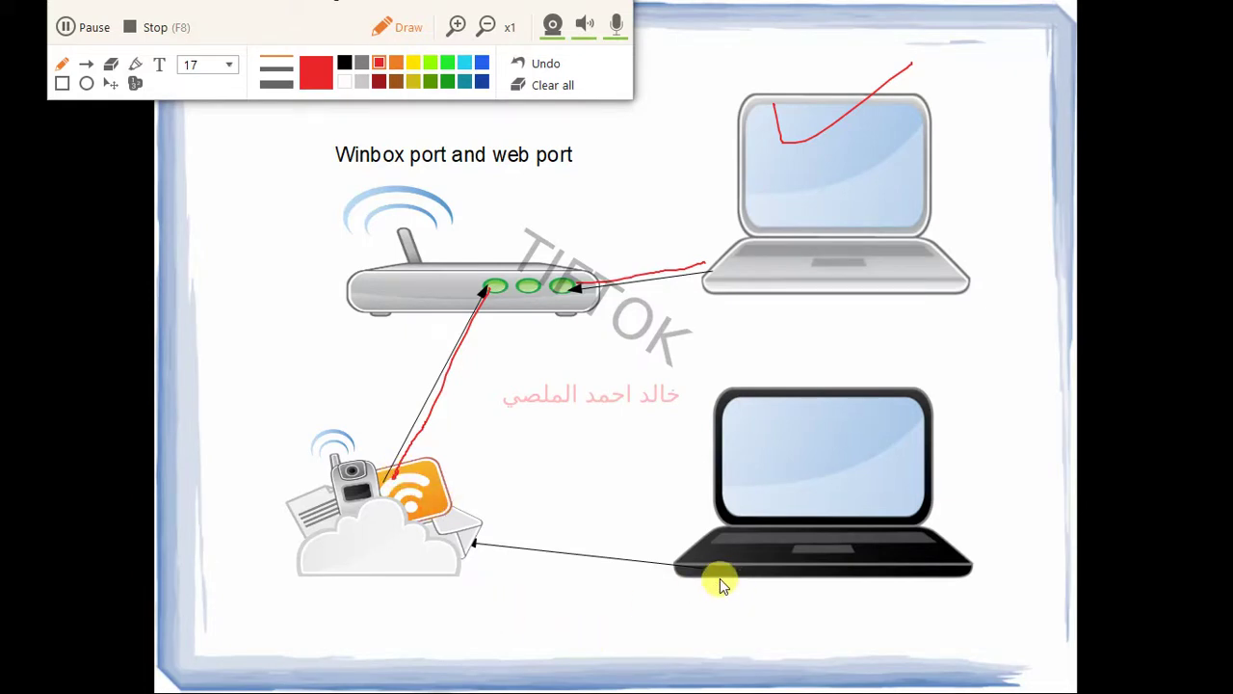
{"action": "left_click_drag", "start_coordinate": [721, 578], "coordinate": [449, 565]}
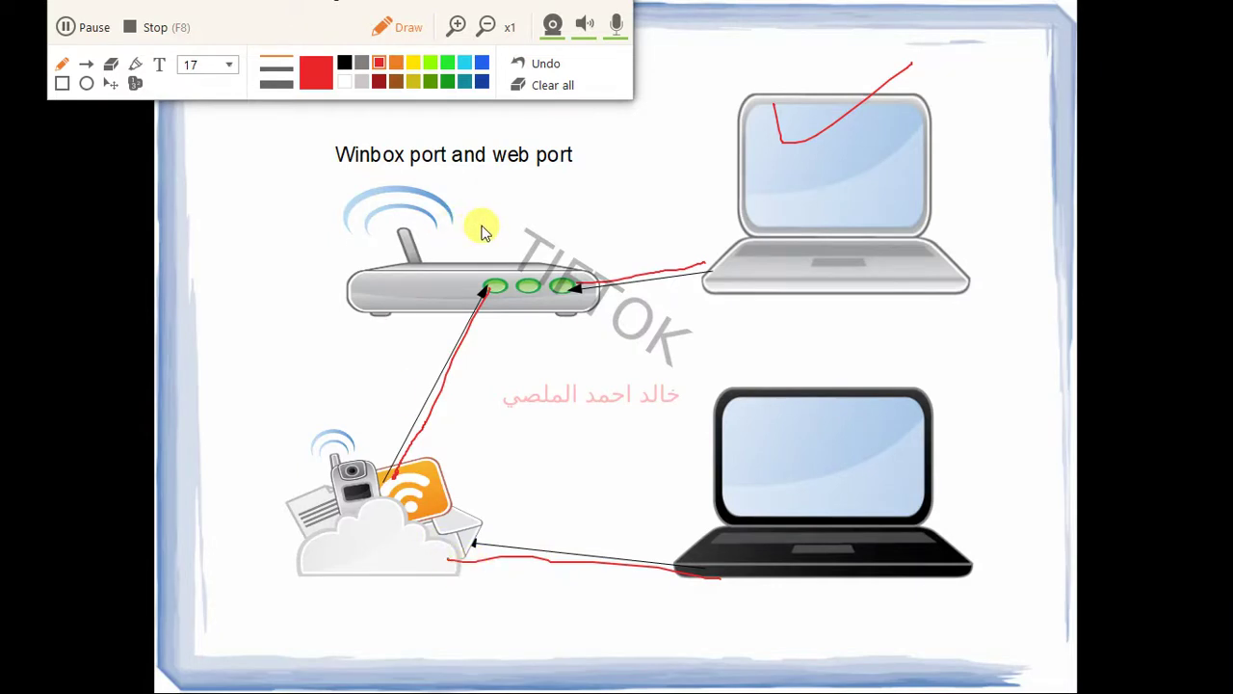
{"action": "mouse_move", "coordinate": [599, 234]}
{"action": "left_mouse_down"}
{"action": "mouse_move", "coordinate": [550, 317]}
{"action": "mouse_move", "coordinate": [721, 342]}
{"action": "mouse_move", "coordinate": [916, 330]}
{"action": "mouse_move", "coordinate": [1038, 248]}
{"action": "mouse_move", "coordinate": [915, 9]}
{"action": "mouse_move", "coordinate": [711, 74]}
{"action": "mouse_move", "coordinate": [653, 109]}
{"action": "left_mouse_up"}
{"action": "left_click_drag", "start_coordinate": [615, 146], "coordinate": [551, 279]}
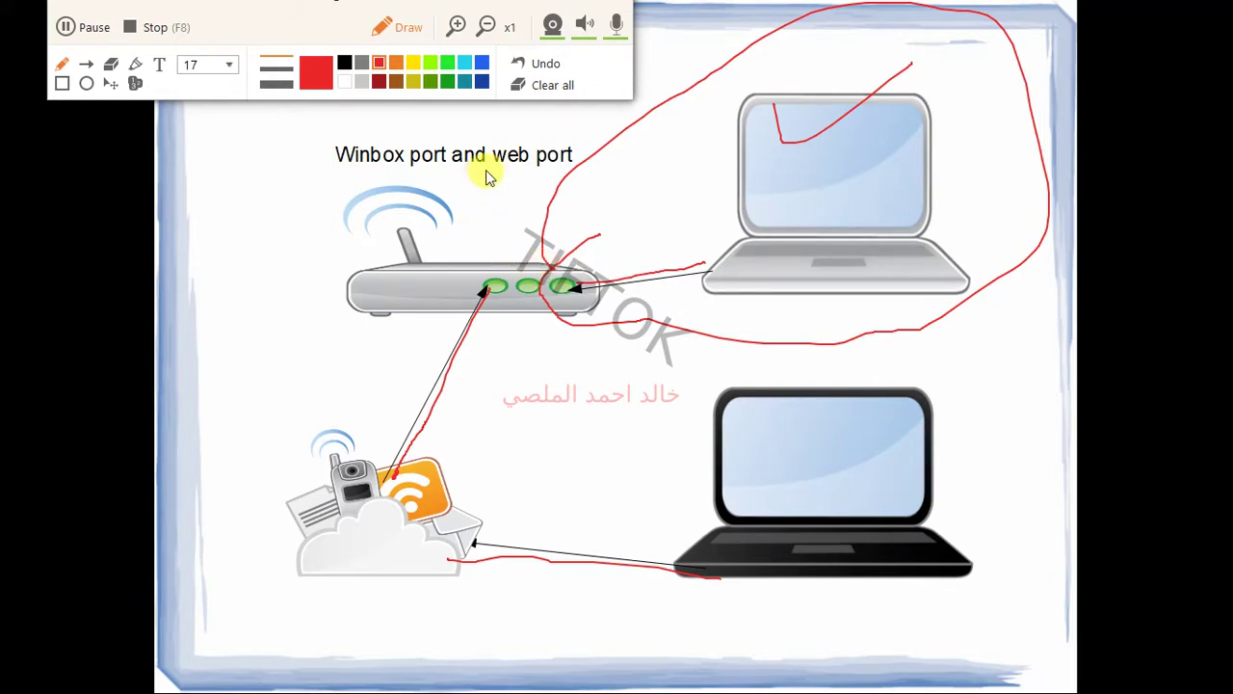
Underline the 'web port' and 'Winbox port' labels and retrace the router and cloud paths
{"action": "left_click_drag", "start_coordinate": [490, 169], "coordinate": [570, 173]}
{"action": "left_click_drag", "start_coordinate": [301, 183], "coordinate": [421, 165]}
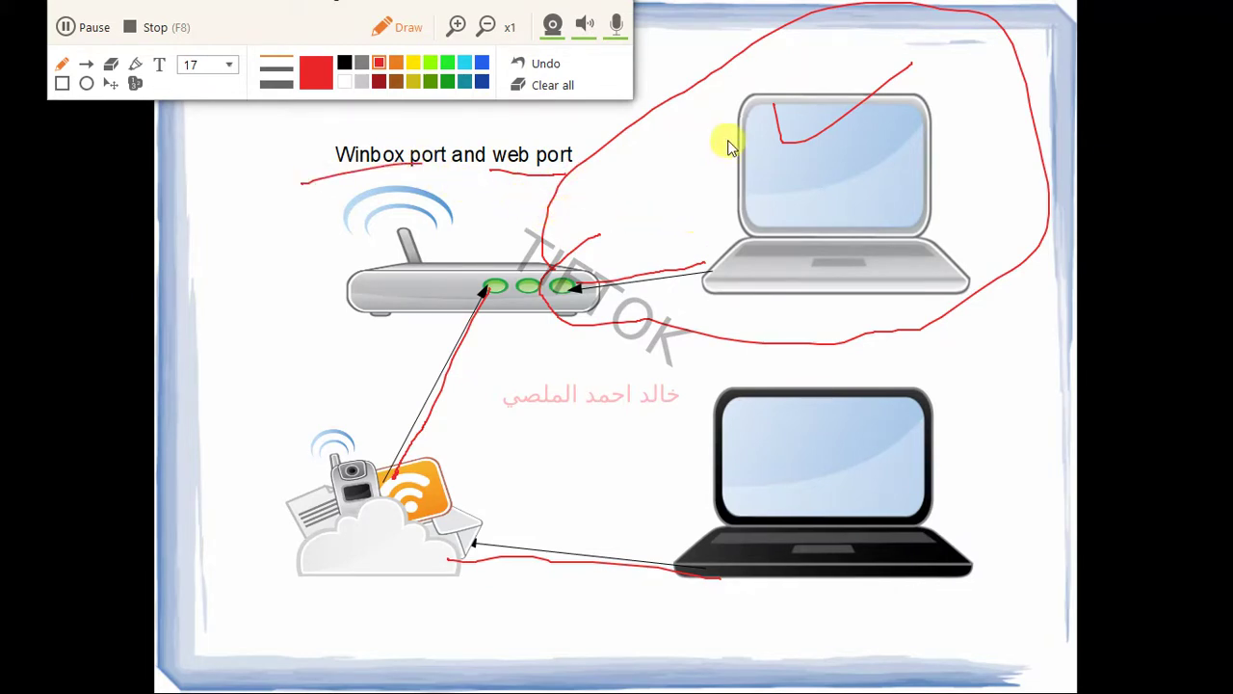
{"action": "left_click_drag", "start_coordinate": [726, 169], "coordinate": [616, 234]}
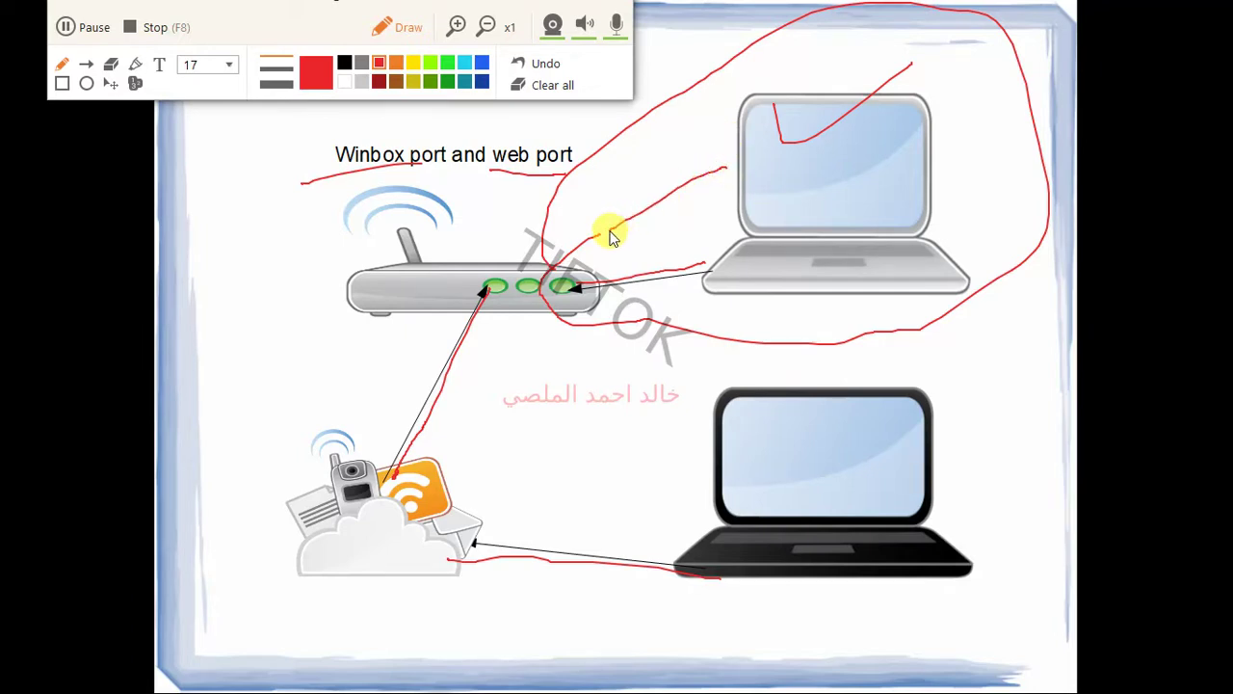
{"action": "mouse_move", "coordinate": [607, 236]}
{"action": "left_mouse_down"}
{"action": "mouse_move", "coordinate": [577, 277]}
{"action": "mouse_move", "coordinate": [548, 170]}
{"action": "mouse_move", "coordinate": [661, 144]}
{"action": "left_mouse_up"}
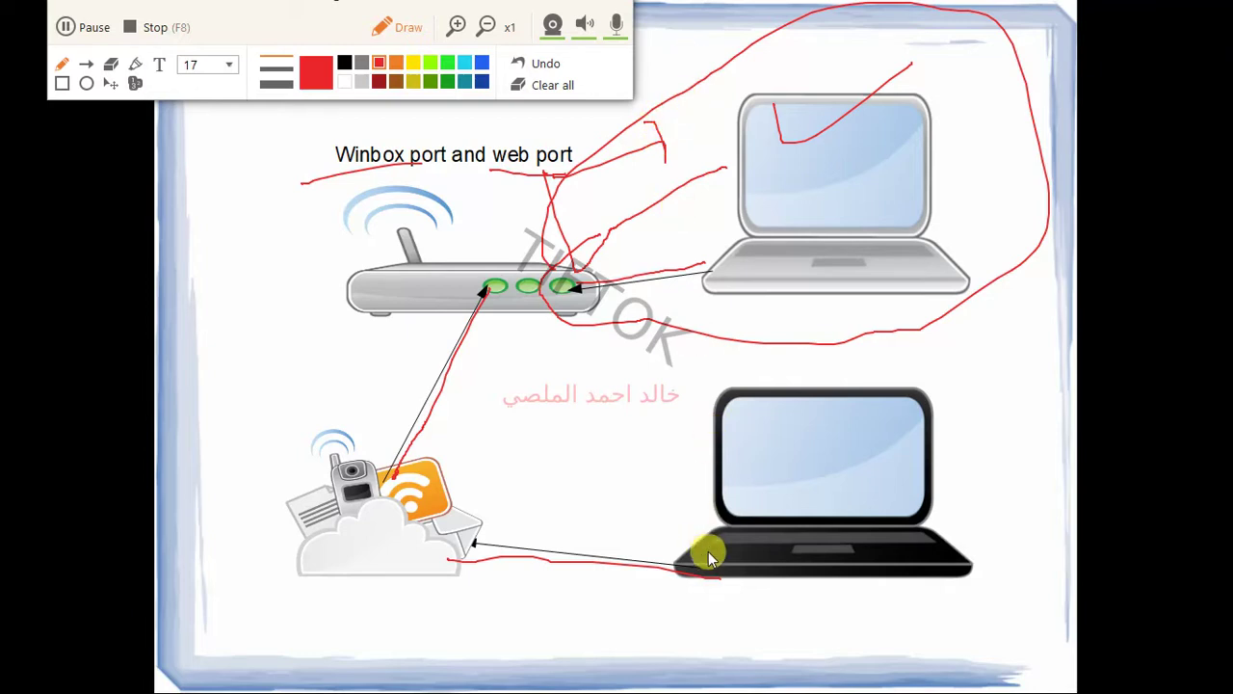
{"action": "mouse_move", "coordinate": [692, 564]}
{"action": "left_mouse_down"}
{"action": "mouse_move", "coordinate": [573, 564]}
{"action": "mouse_move", "coordinate": [405, 524]}
{"action": "mouse_move", "coordinate": [474, 273]}
{"action": "mouse_move", "coordinate": [469, 241]}
{"action": "mouse_move", "coordinate": [511, 284]}
{"action": "mouse_move", "coordinate": [408, 253]}
{"action": "mouse_move", "coordinate": [493, 267]}
{"action": "left_mouse_up"}
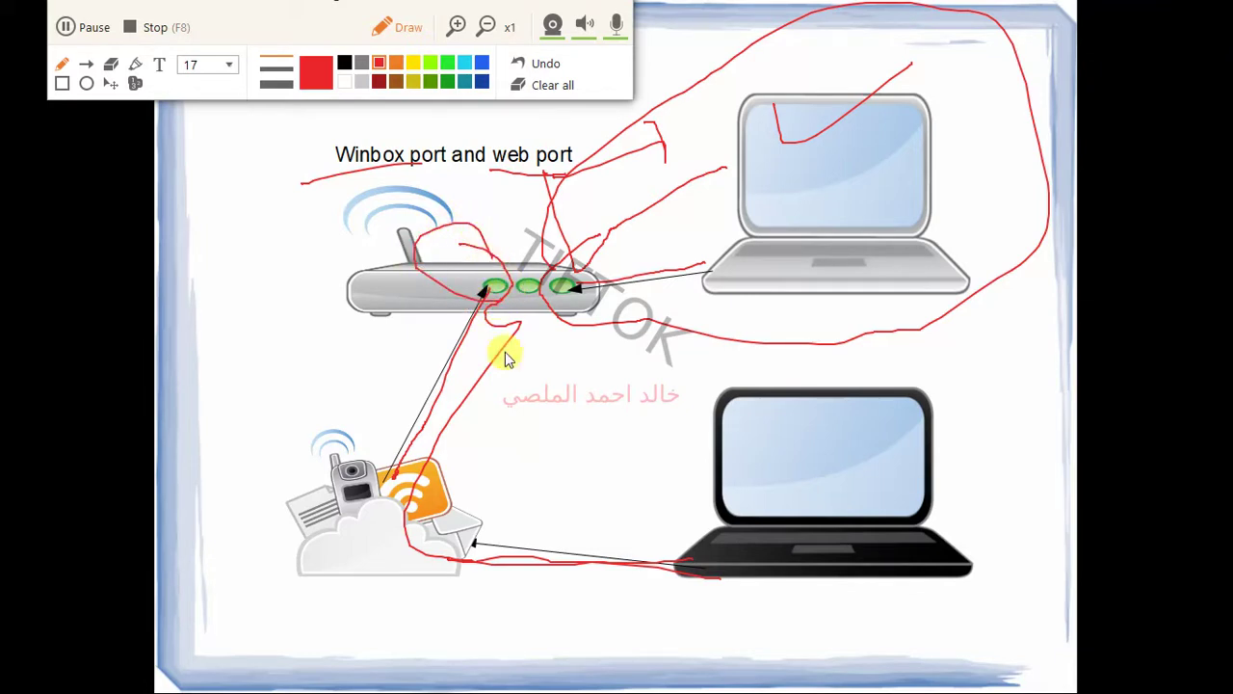
{"action": "left_click_drag", "start_coordinate": [513, 421], "coordinate": [644, 379]}
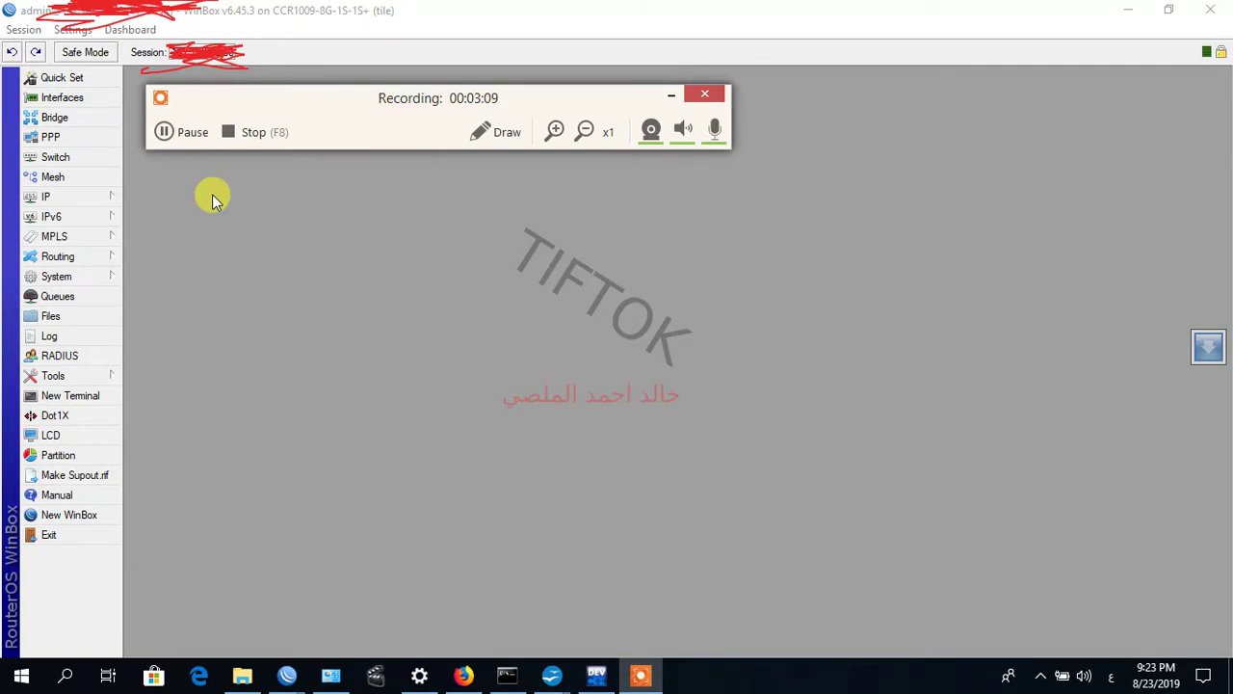
Add a new interface list named 'allowconsystem' under Interface List > Lists
{"action": "left_click", "coordinate": [97, 100]}
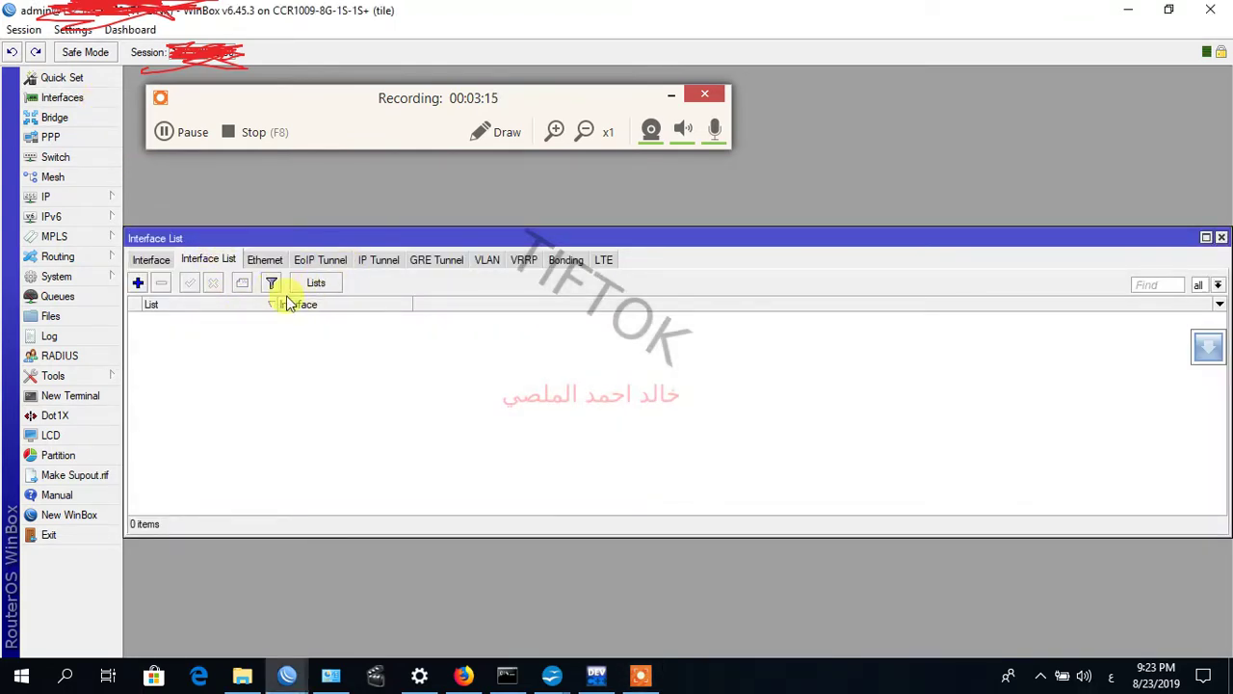
{"action": "left_click", "coordinate": [315, 282]}
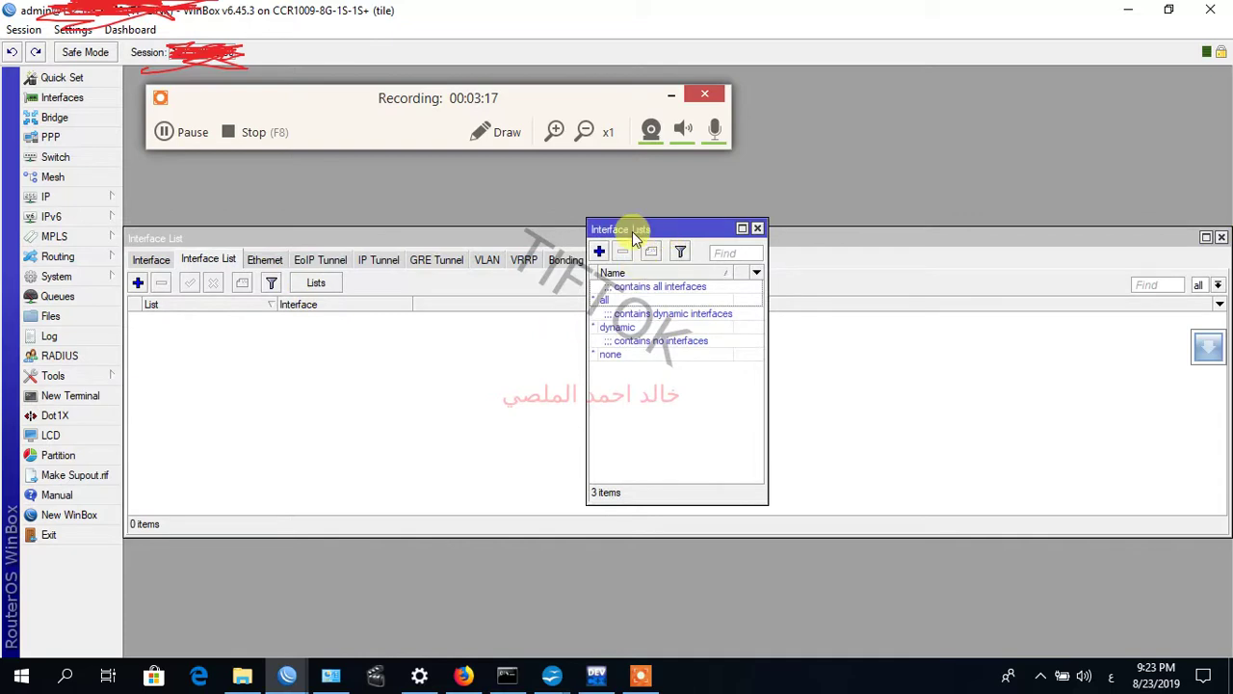
{"action": "left_click", "coordinate": [599, 251]}
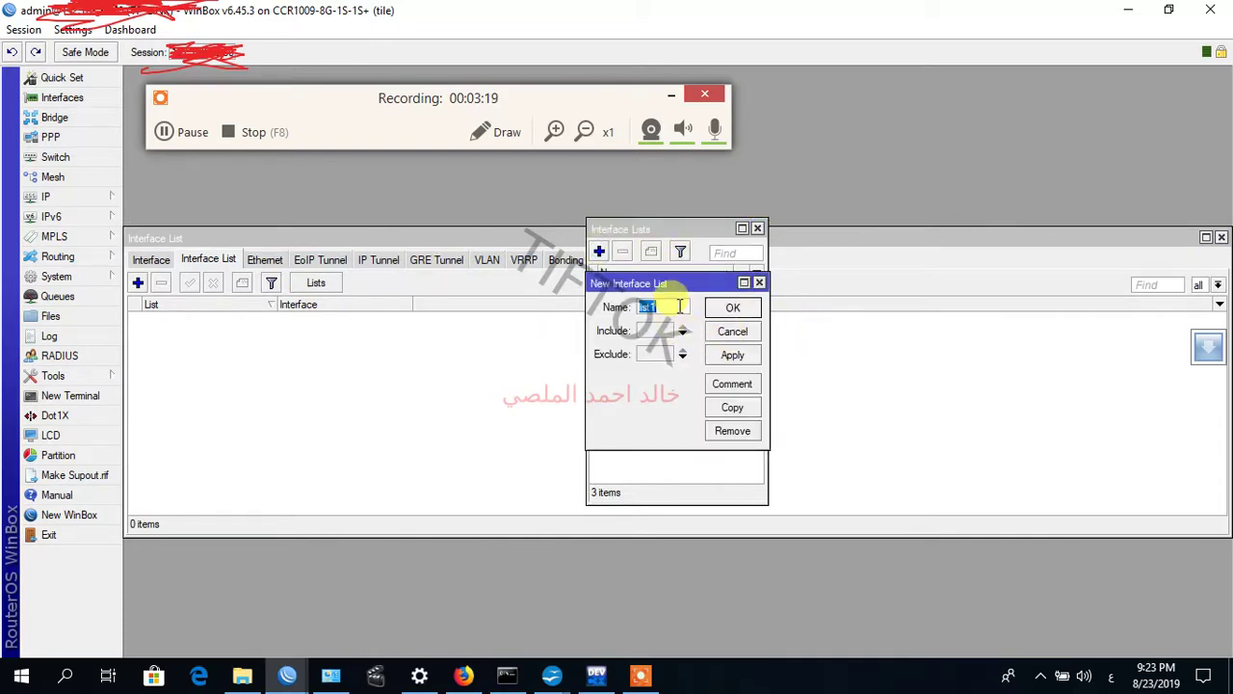
{"action": "type", "text": "ل"}
{"action": "key", "text": "BackSpace"}
{"action": "key", "text": "BackSpace"}
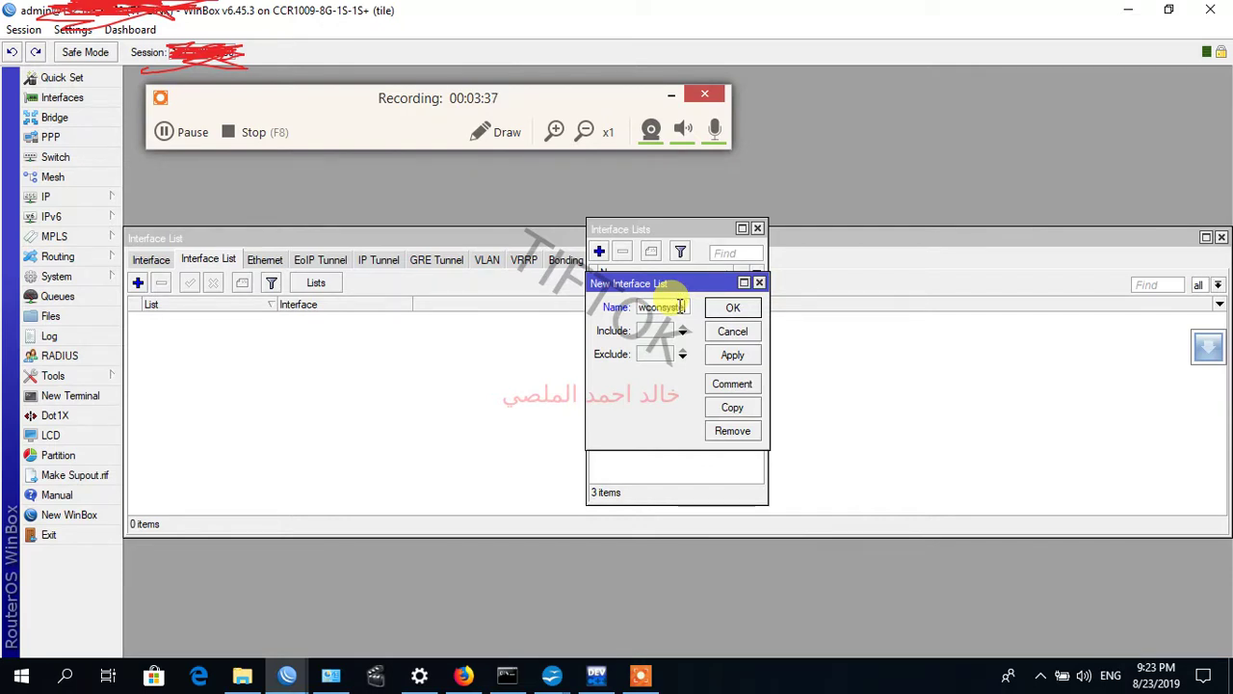
{"action": "left_click", "coordinate": [729, 309]}
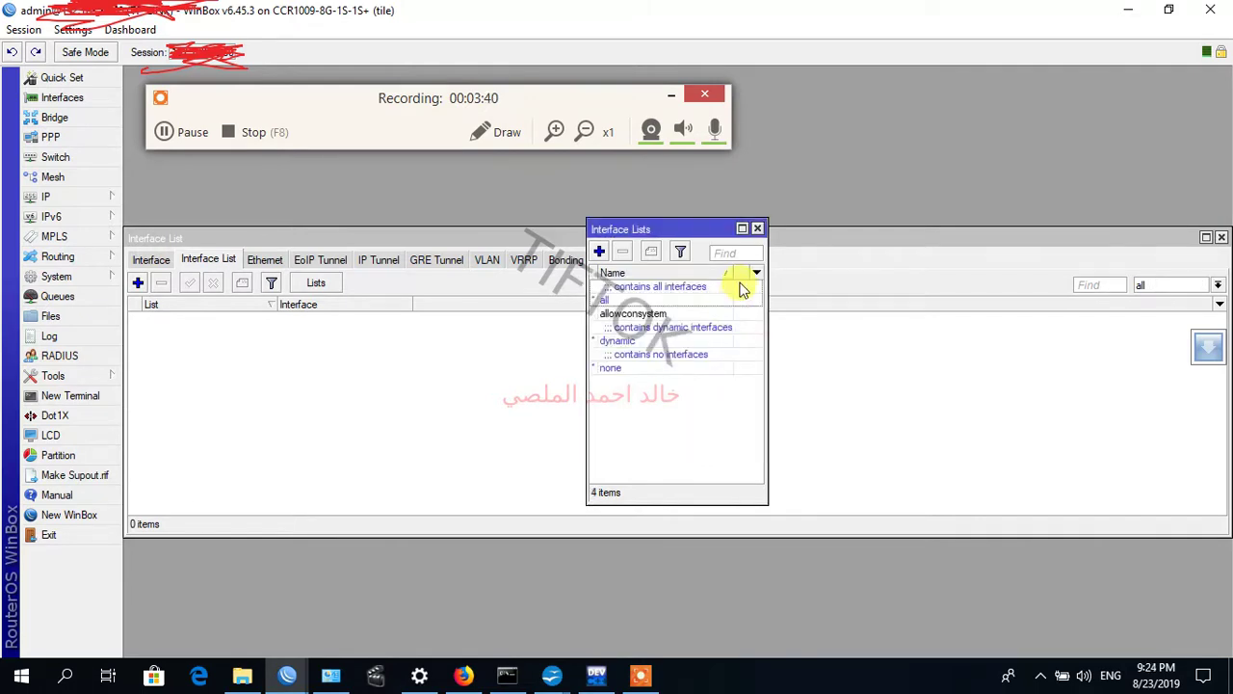
Add serverb as a member of the allowconsystem interface list
{"action": "left_click", "coordinate": [758, 228]}
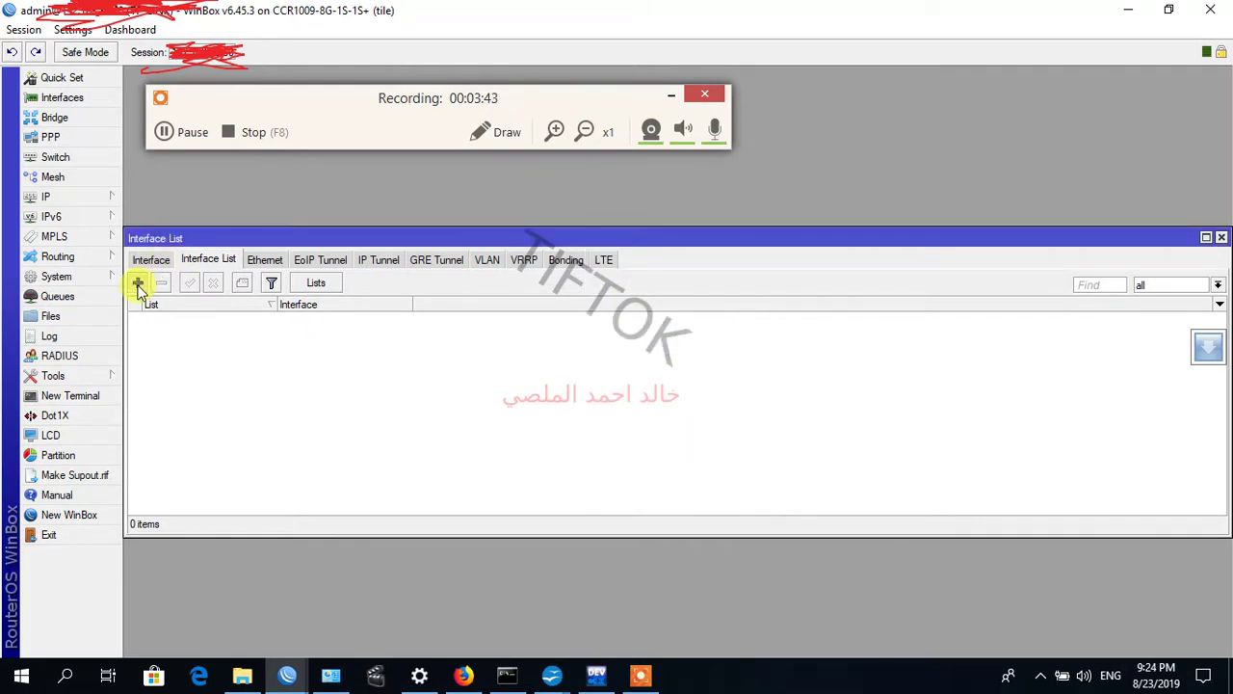
{"action": "left_click", "coordinate": [138, 282]}
{"action": "left_click", "coordinate": [631, 310]}
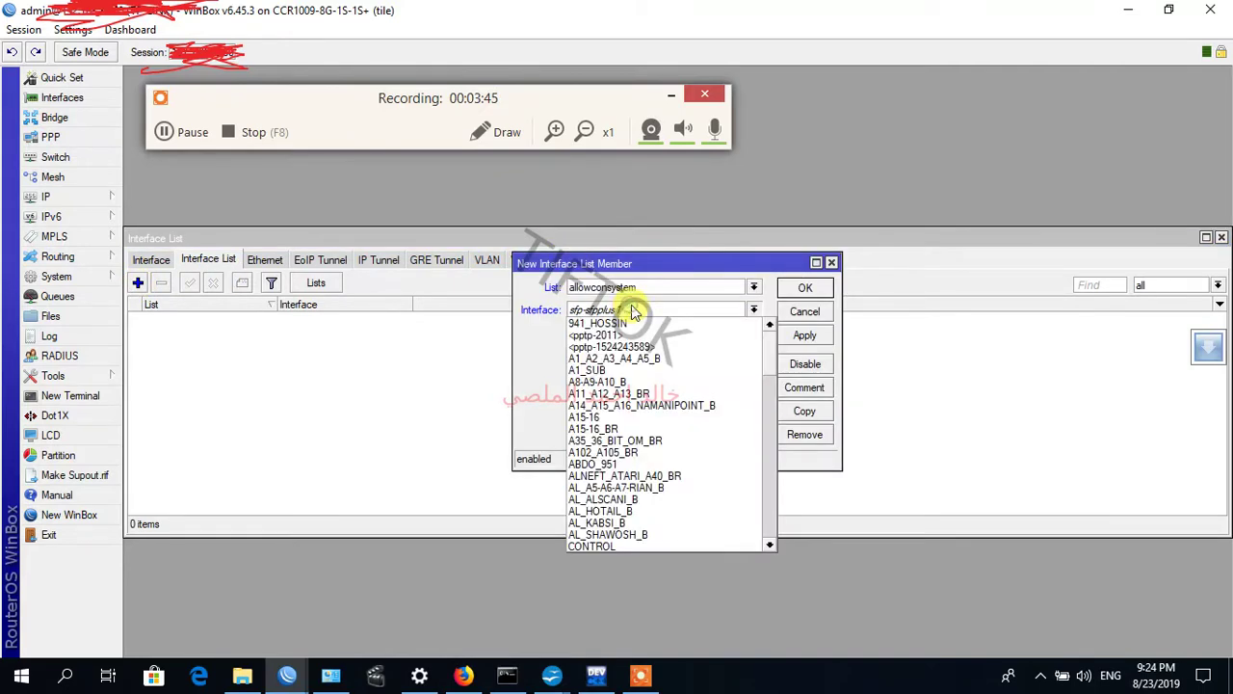
{"action": "left_click_drag", "start_coordinate": [771, 353], "coordinate": [771, 515]}
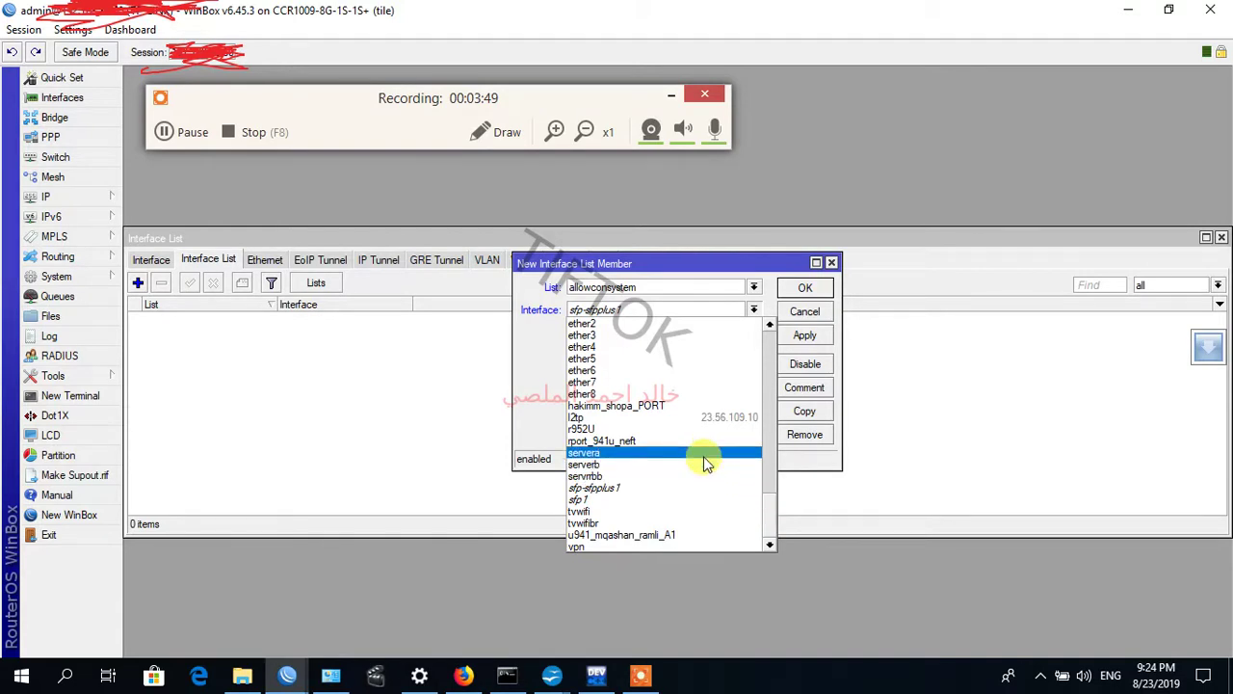
{"action": "left_click", "coordinate": [706, 465]}
{"action": "left_click", "coordinate": [802, 287]}
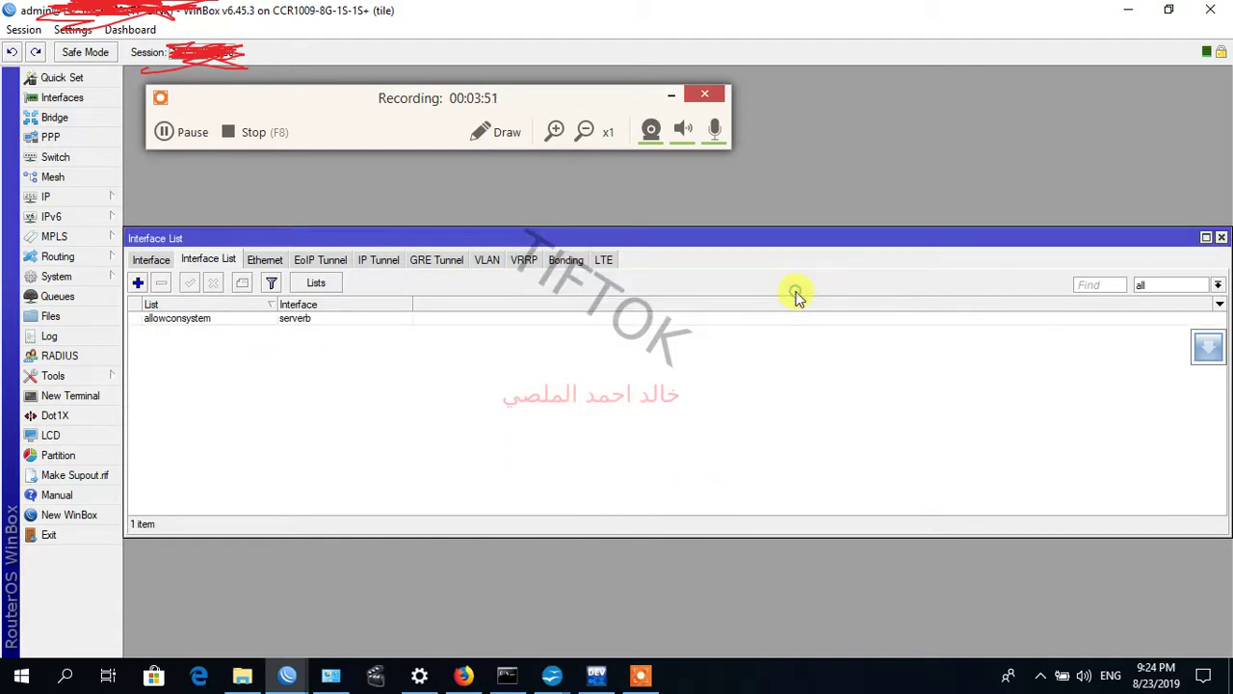
Add CONTROL as a second member of allowconsystem
{"action": "left_click", "coordinate": [138, 283]}
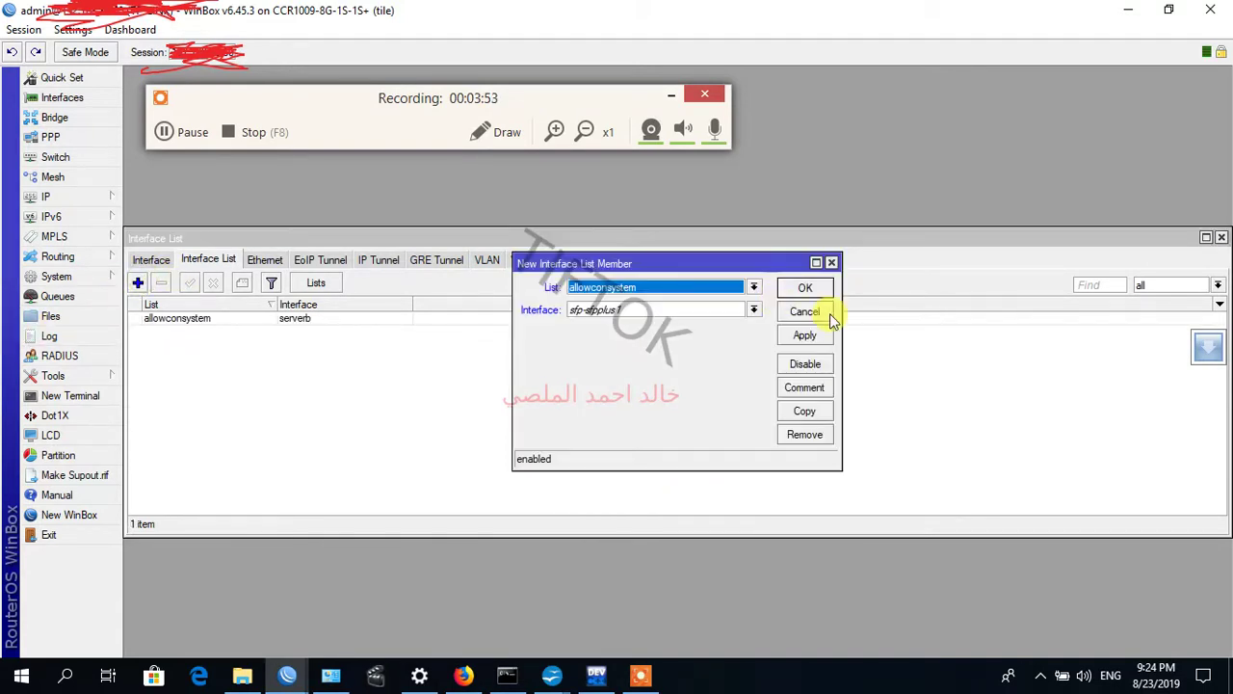
{"action": "left_click", "coordinate": [751, 312]}
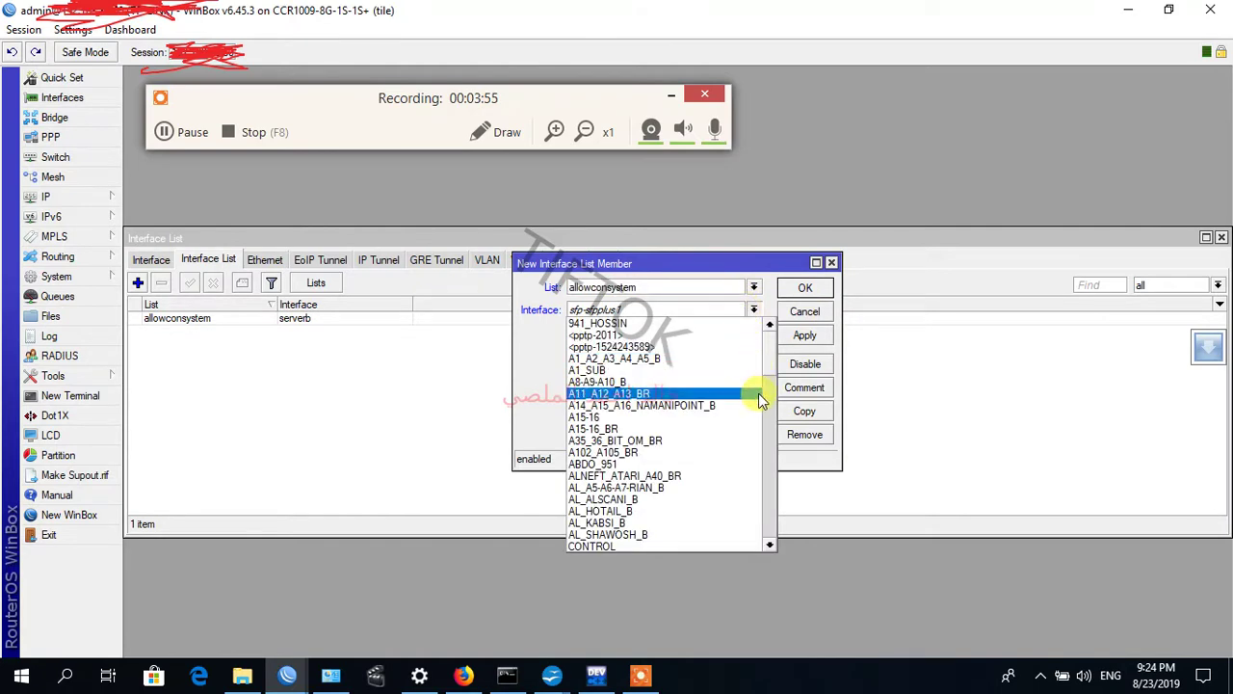
{"action": "mouse_move", "coordinate": [770, 336]}
{"action": "left_mouse_down"}
{"action": "mouse_move", "coordinate": [774, 383]}
{"action": "mouse_move", "coordinate": [766, 357]}
{"action": "left_mouse_up"}
{"action": "left_click", "coordinate": [671, 406]}
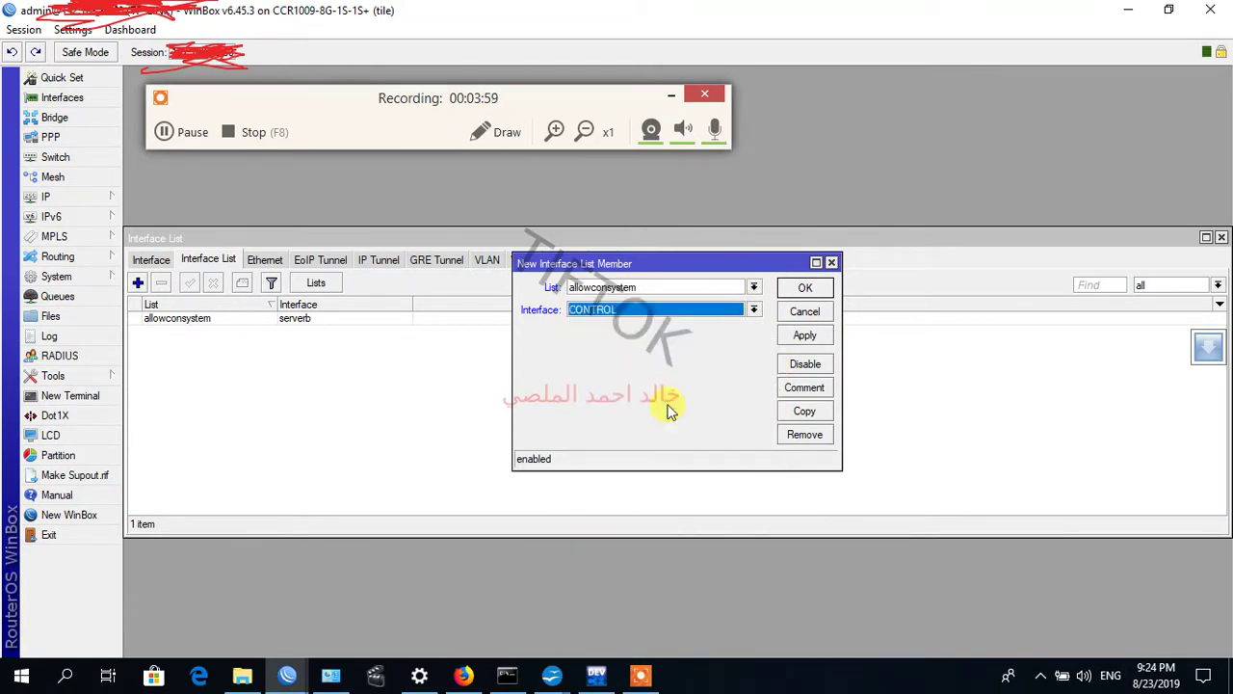
{"action": "left_click", "coordinate": [804, 287]}
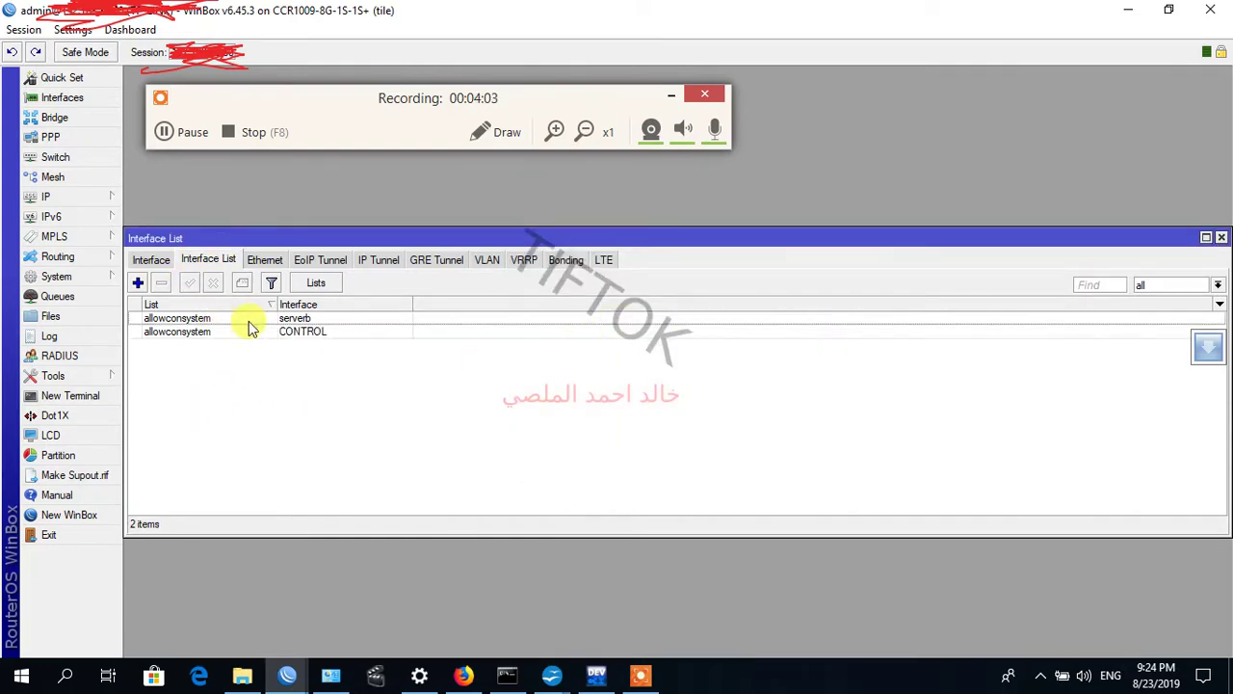
{"action": "left_click", "coordinate": [81, 194]}
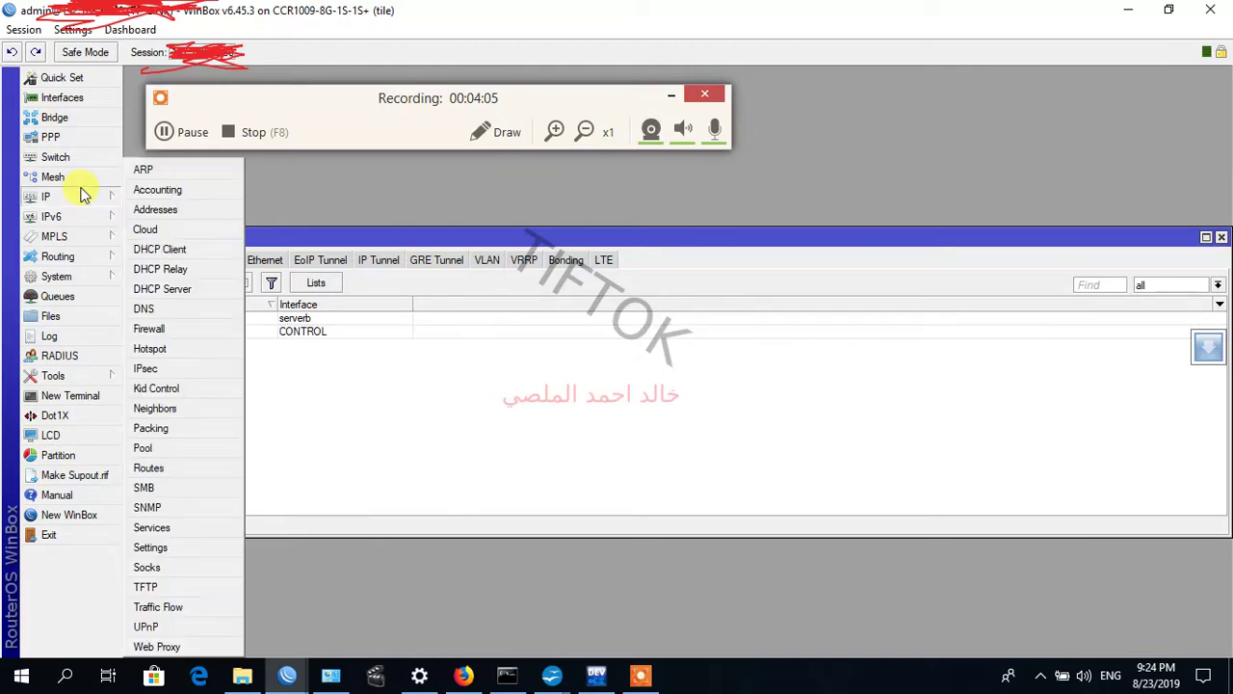
In Firewall NAT, draft a new rule with chain dstnat and protocol tcp
{"action": "left_click", "coordinate": [179, 328]}
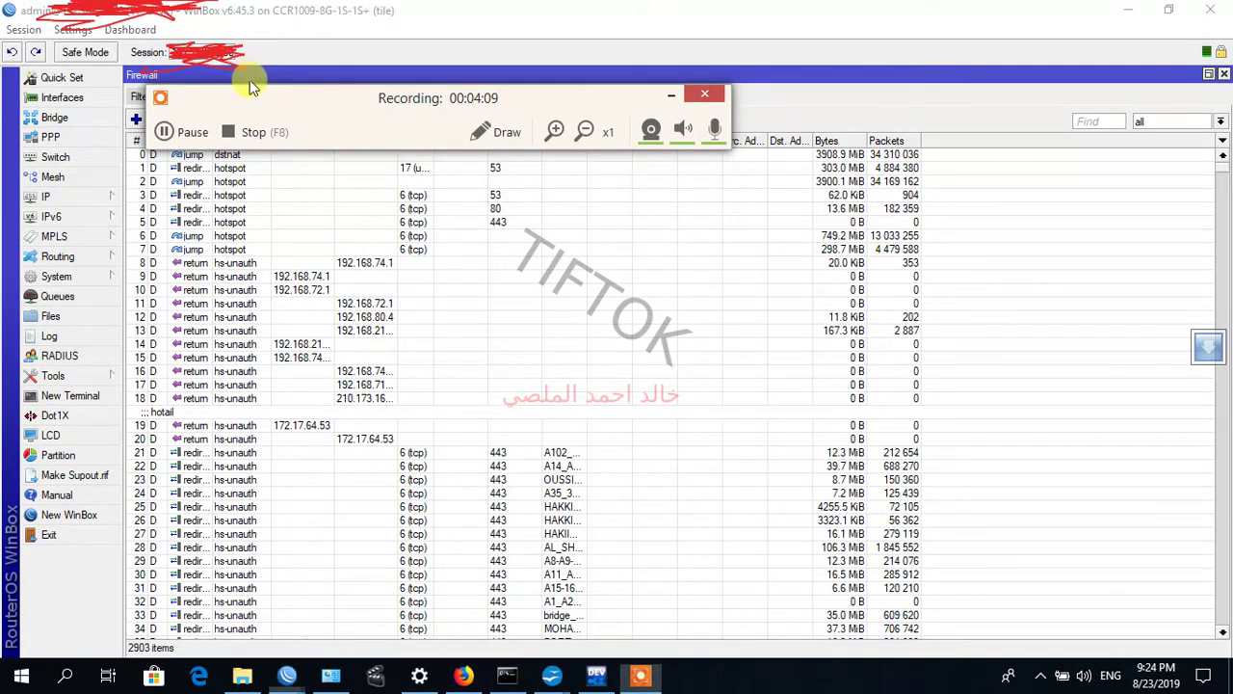
{"action": "mouse_move", "coordinate": [249, 86]}
{"action": "left_mouse_down"}
{"action": "mouse_move", "coordinate": [247, 239]}
{"action": "mouse_move", "coordinate": [264, 235]}
{"action": "left_mouse_up"}
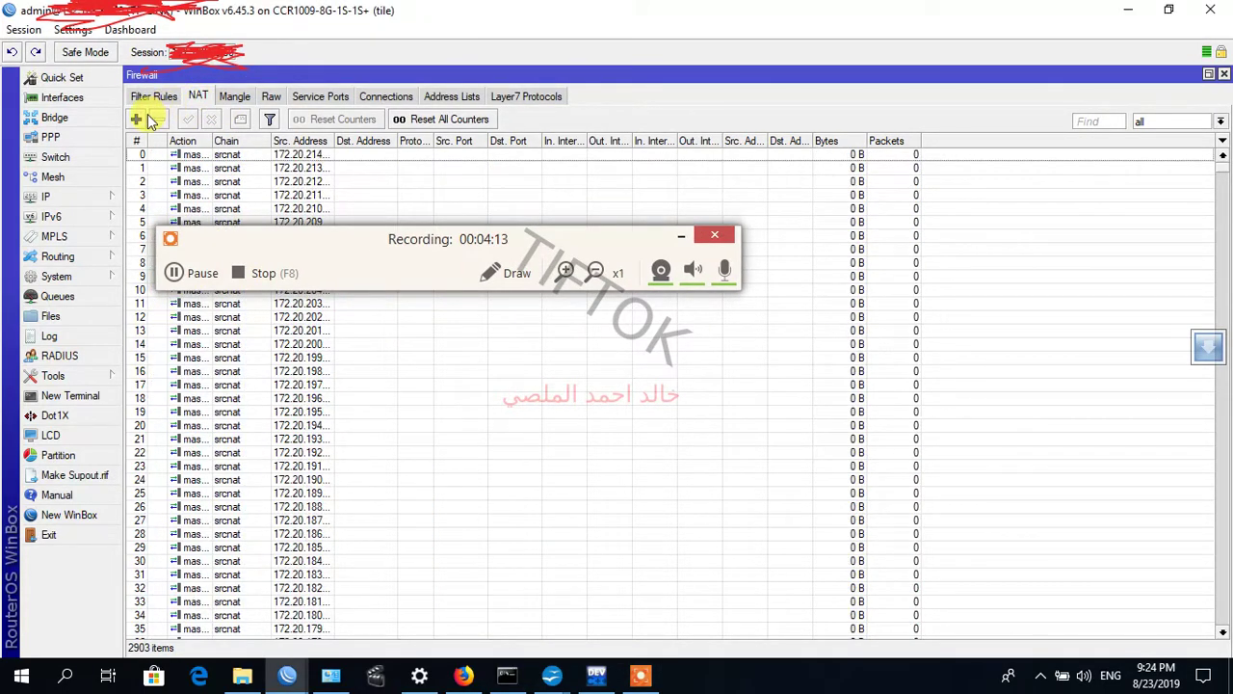
{"action": "left_click_drag", "start_coordinate": [309, 233], "coordinate": [793, 362]}
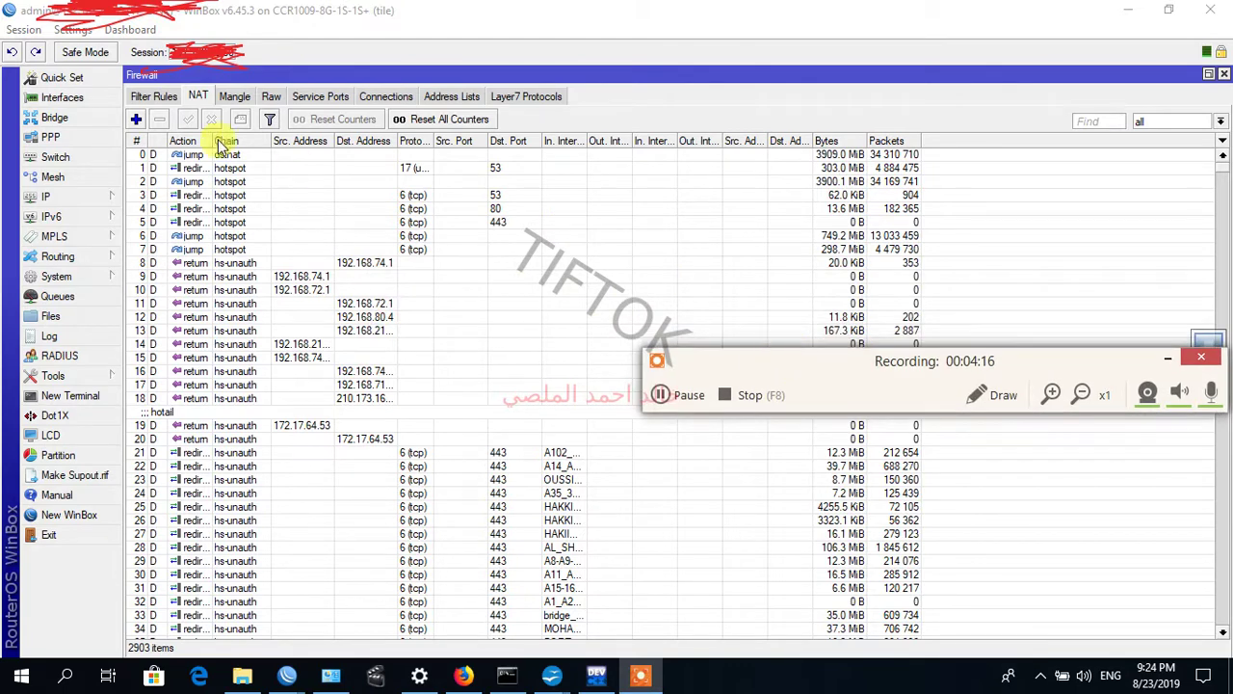
{"action": "left_click", "coordinate": [136, 119]}
{"action": "mouse_move", "coordinate": [890, 83]}
{"action": "left_mouse_down"}
{"action": "mouse_move", "coordinate": [671, 84]}
{"action": "mouse_move", "coordinate": [385, 124]}
{"action": "left_mouse_up"}
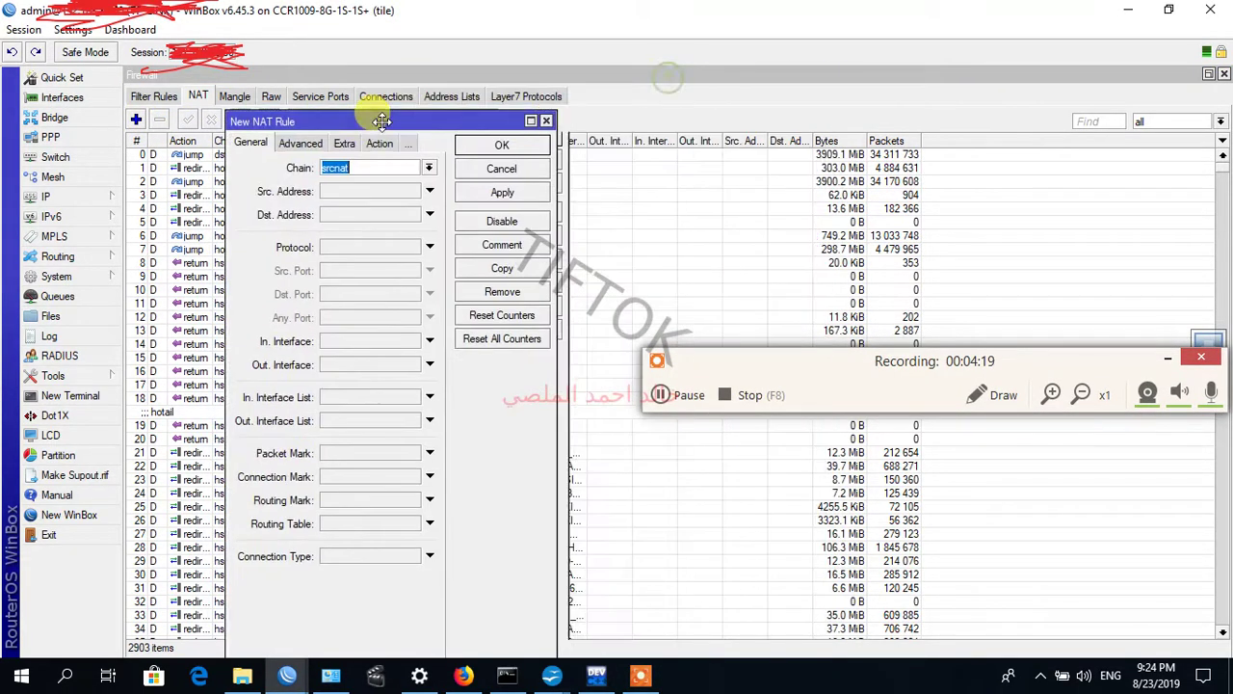
{"action": "left_click", "coordinate": [429, 165]}
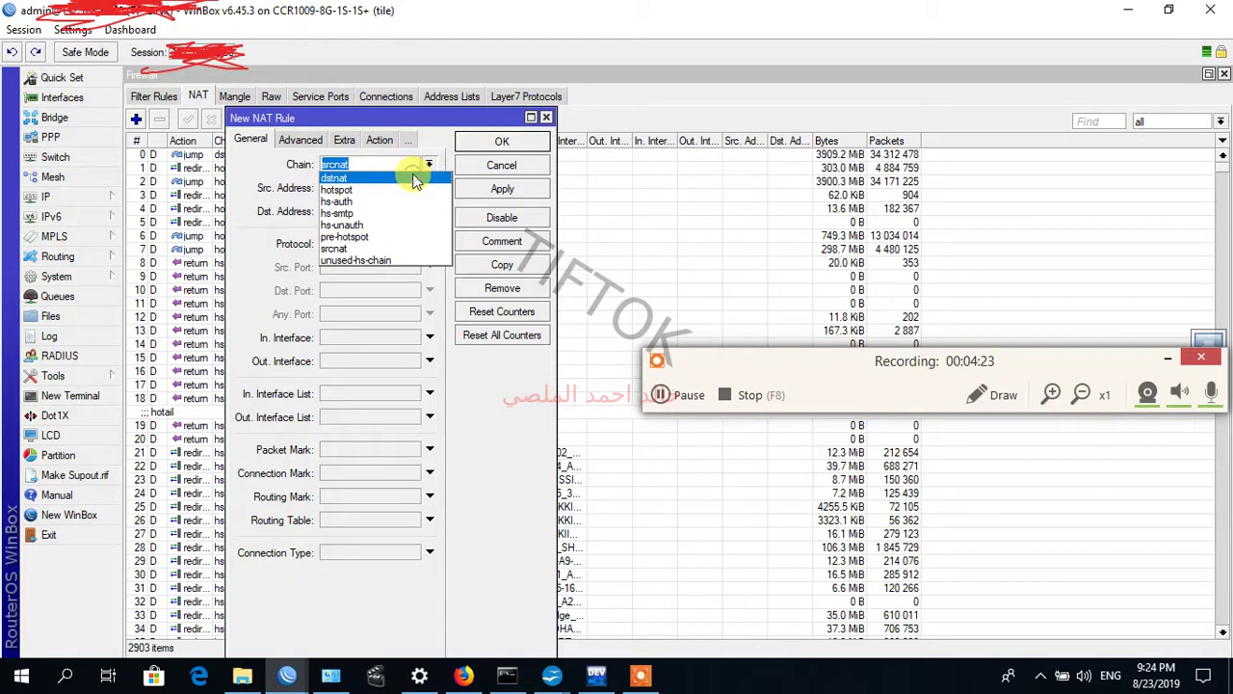
{"action": "left_click", "coordinate": [416, 180]}
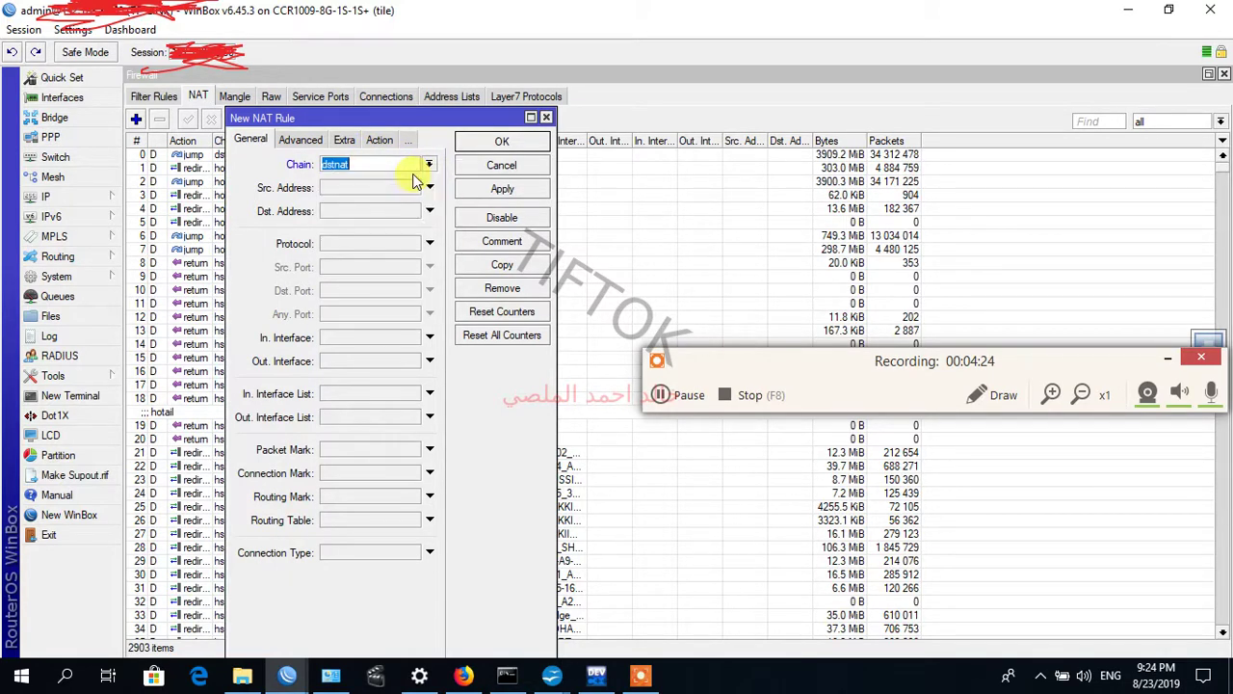
{"action": "left_click", "coordinate": [372, 247]}
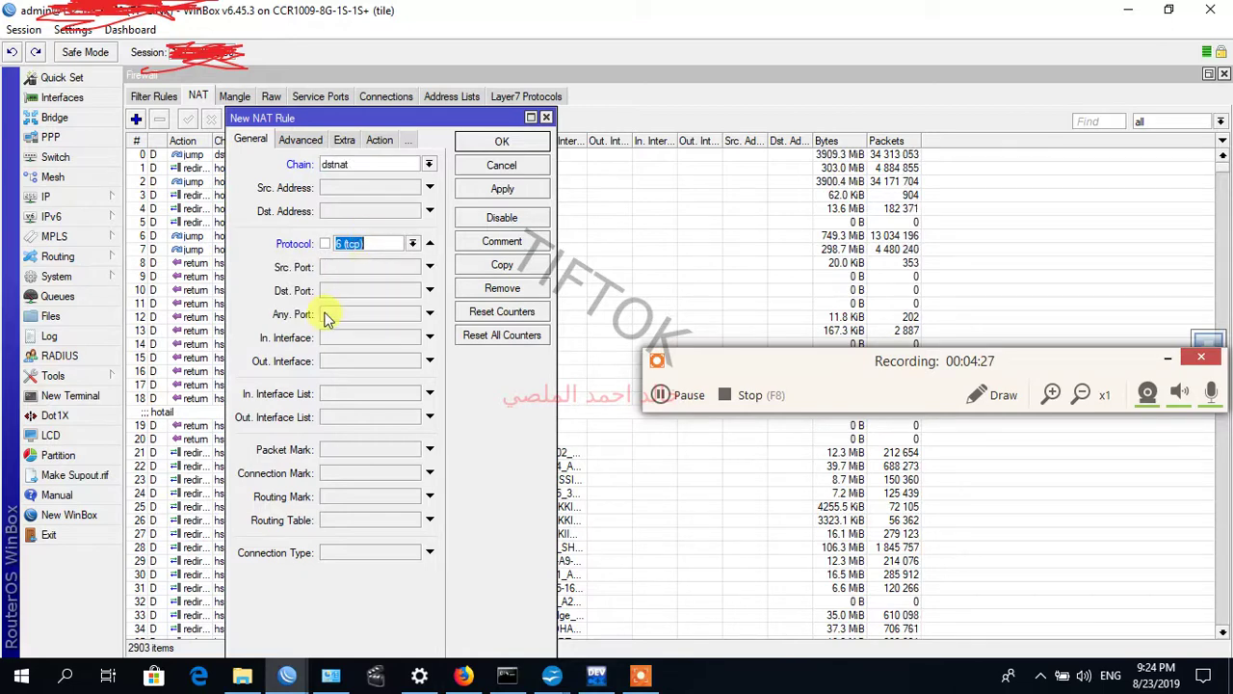
{"action": "left_click", "coordinate": [69, 192]}
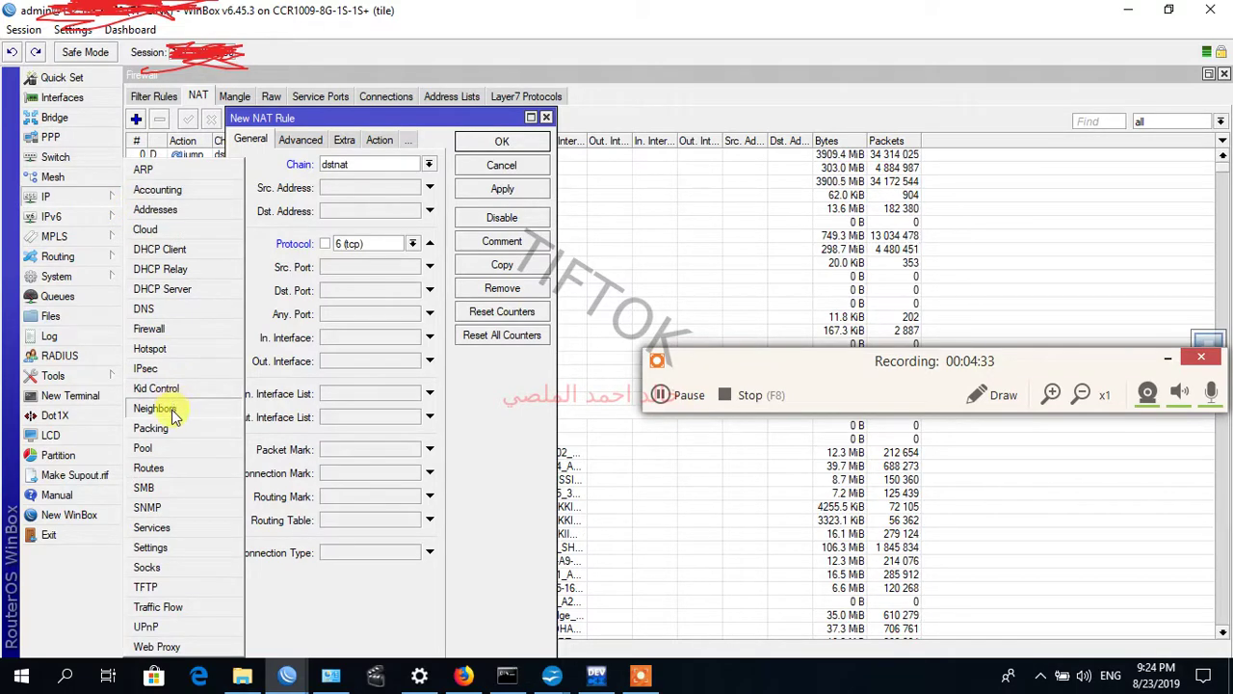
Open IP Services and confirm www uses port 9009 and winbox uses 8291
{"action": "left_click", "coordinate": [150, 528]}
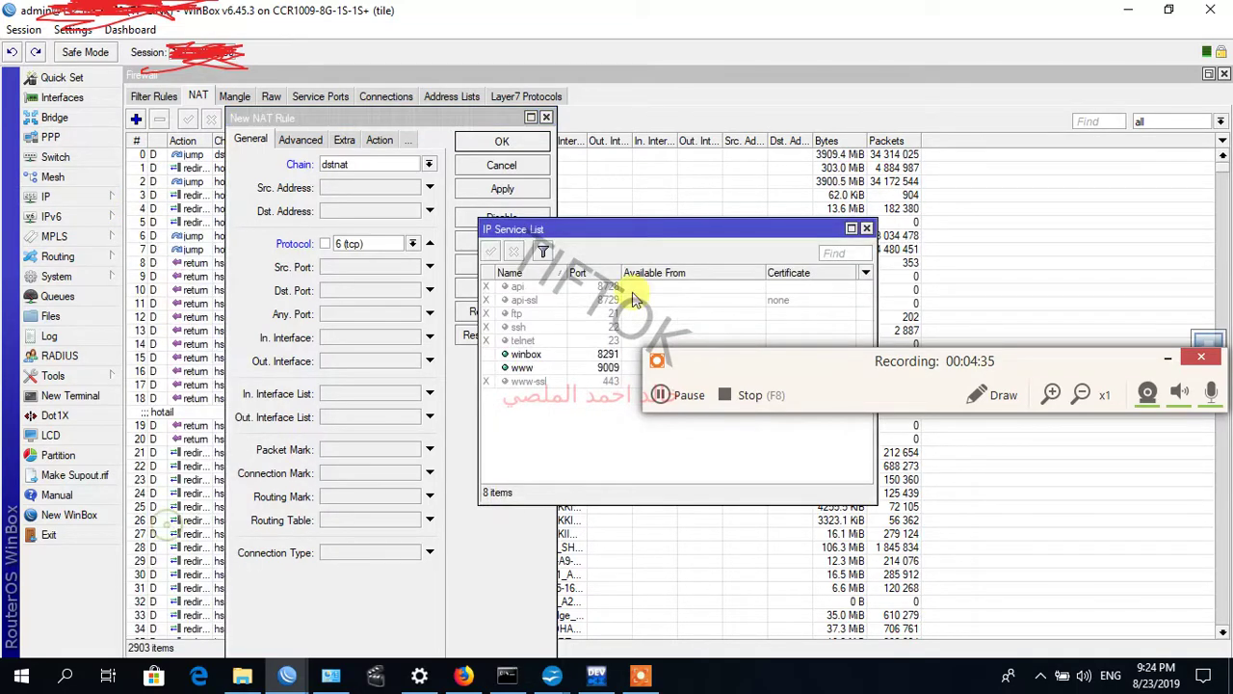
{"action": "left_click", "coordinate": [561, 367]}
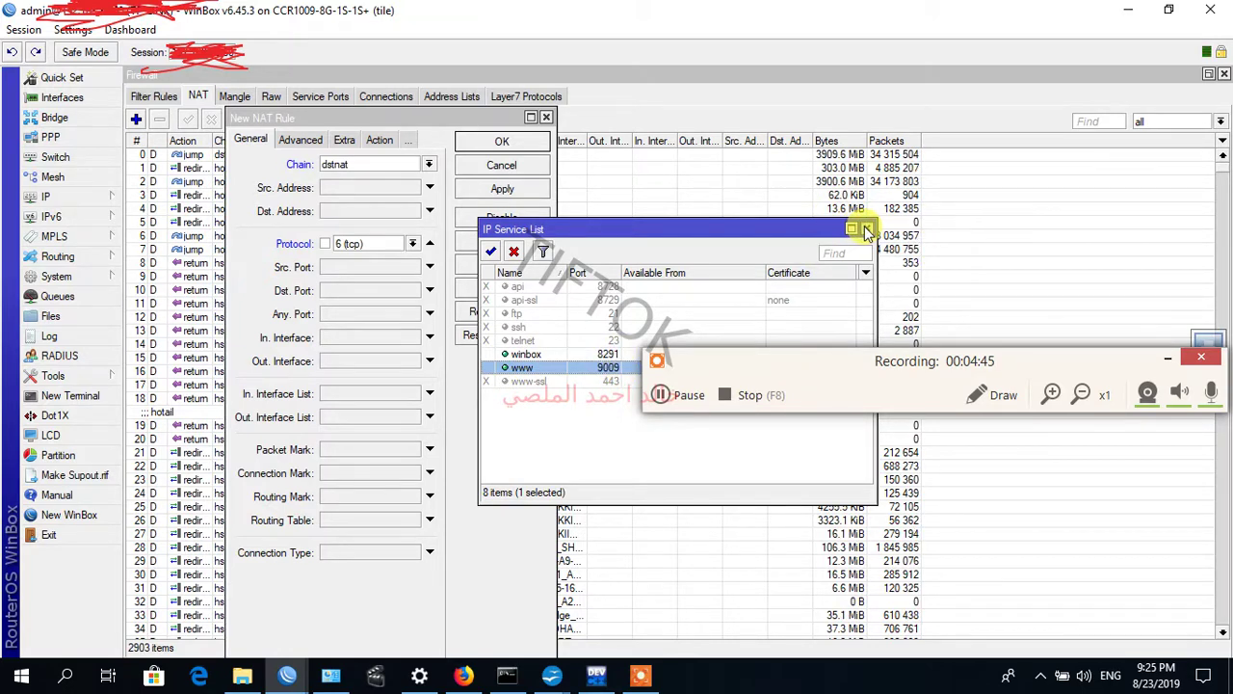
Match Dst. Port 9009 and In. Interface List ! allowconsystem in the rule
{"action": "left_click", "coordinate": [866, 230]}
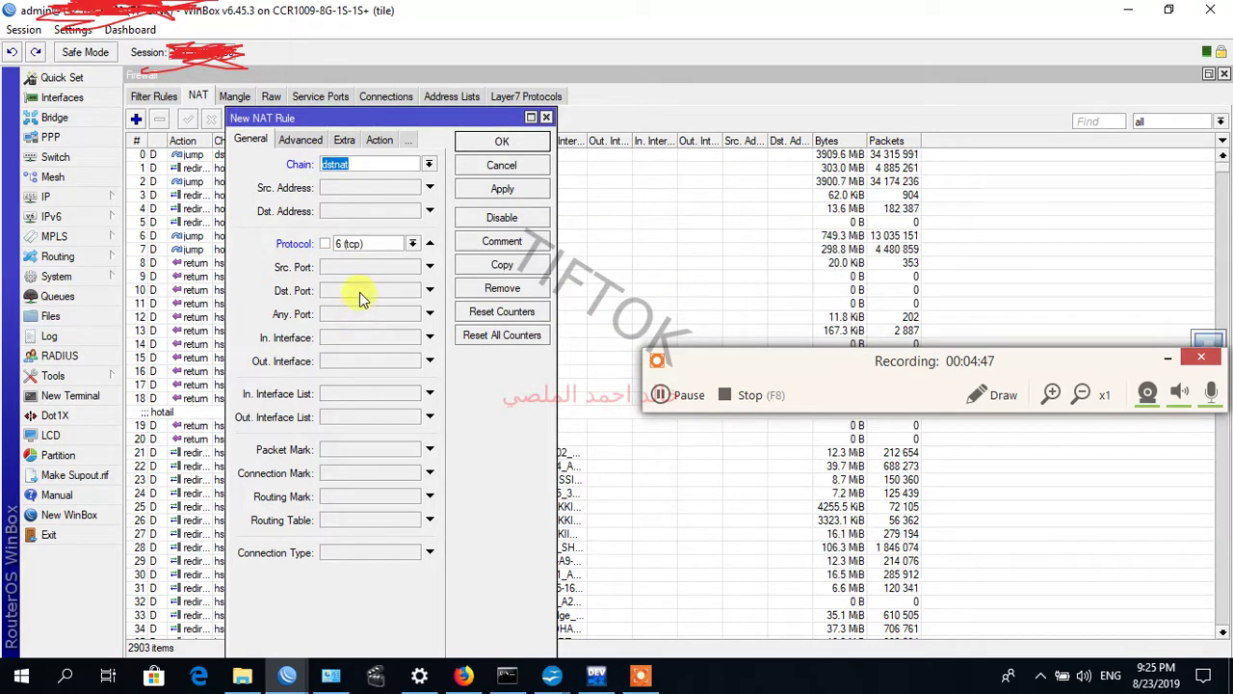
{"action": "left_click", "coordinate": [359, 291]}
{"action": "type", "text": "9009"}
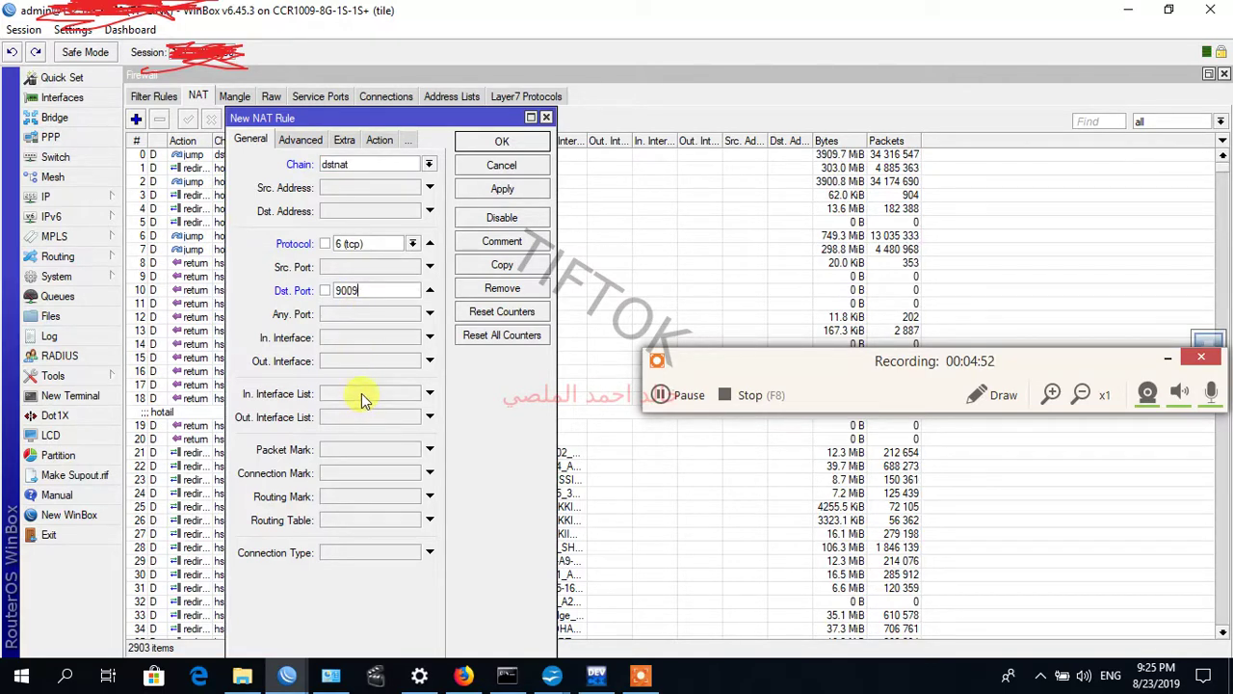
{"action": "left_click", "coordinate": [362, 393]}
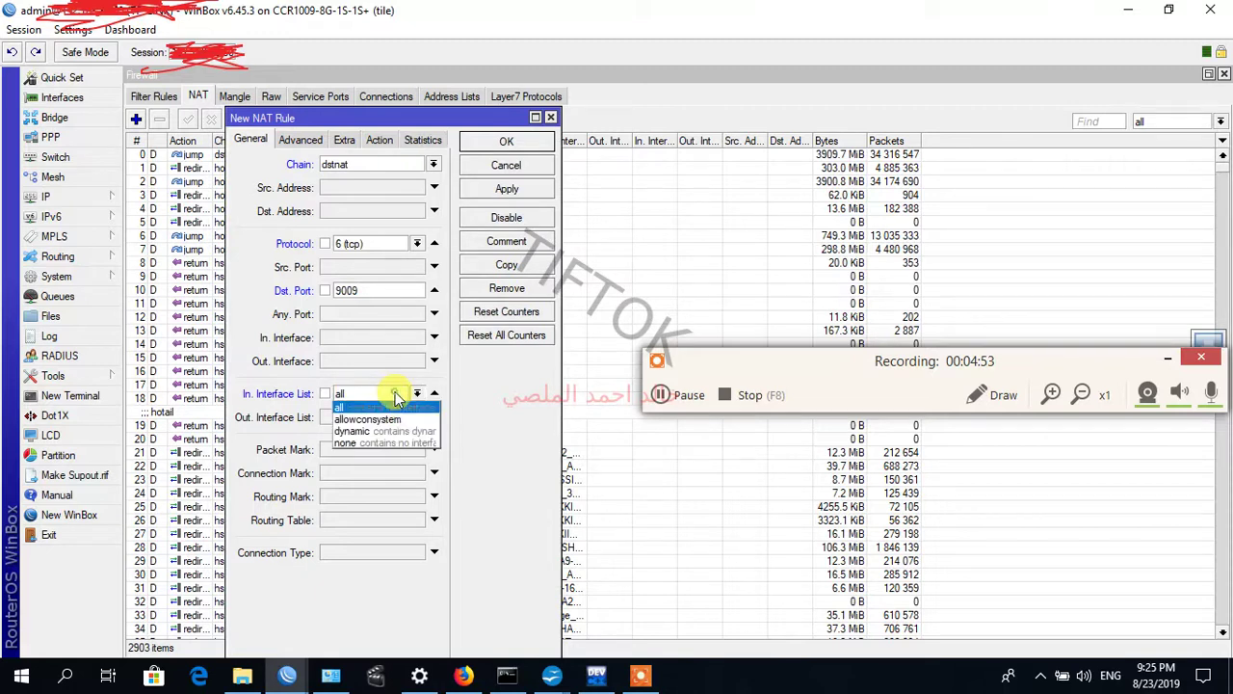
{"action": "left_click", "coordinate": [383, 419]}
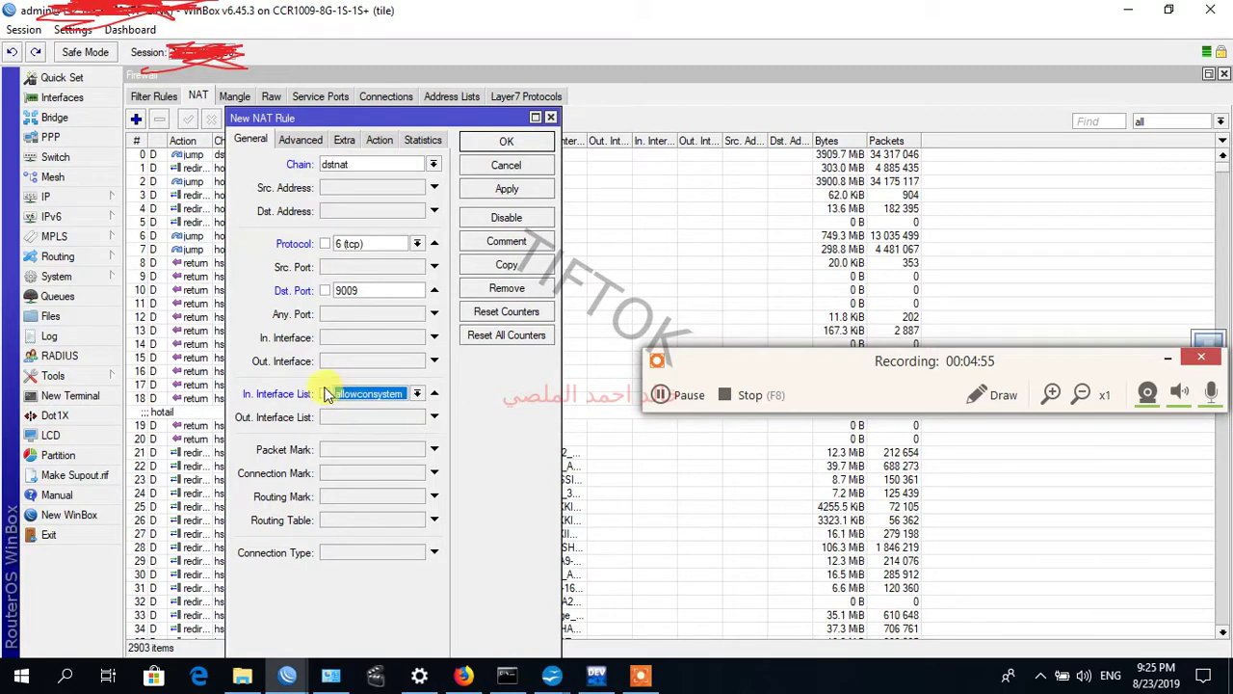
{"action": "left_click", "coordinate": [324, 395]}
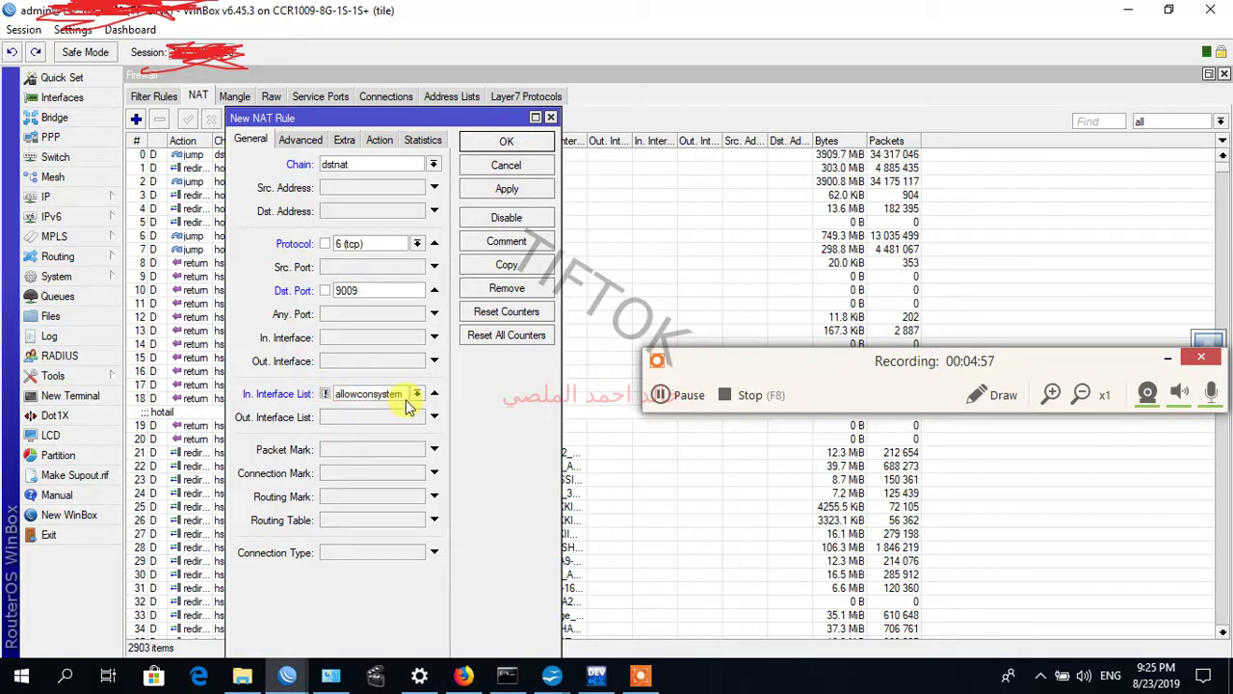
Set the rule's action to redirect to port 65535 and apply it
{"action": "left_click", "coordinate": [381, 141]}
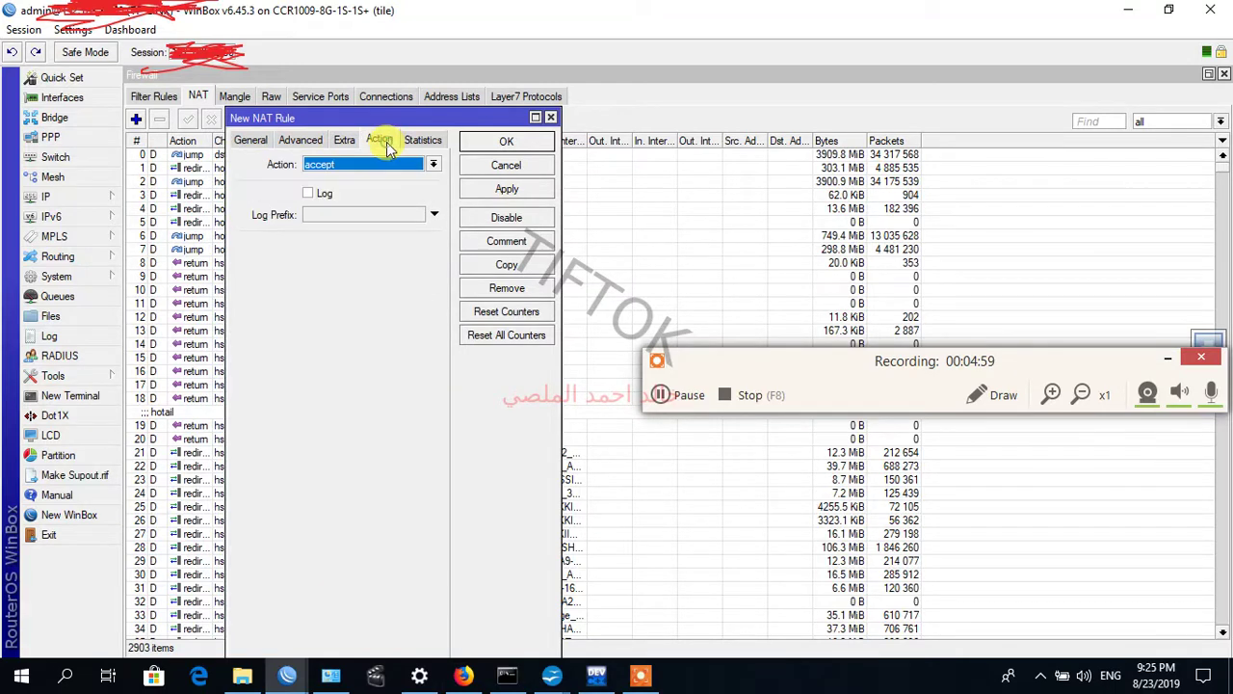
{"action": "left_click", "coordinate": [371, 164]}
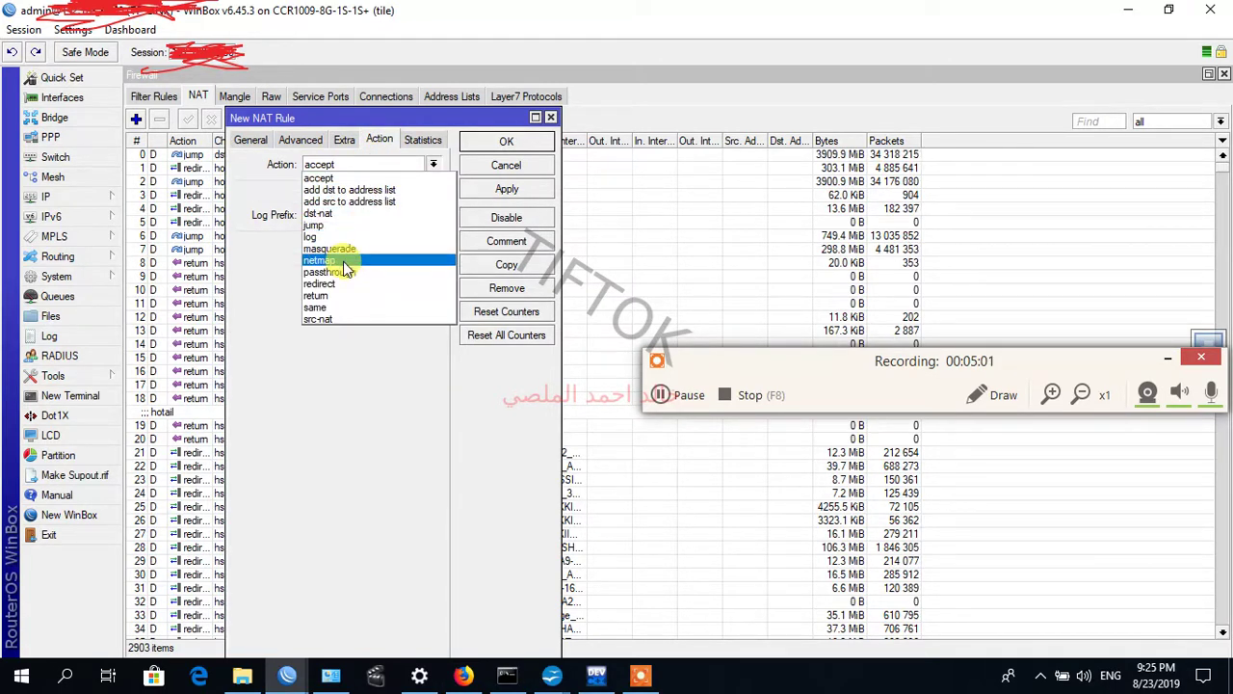
{"action": "left_click", "coordinate": [342, 294]}
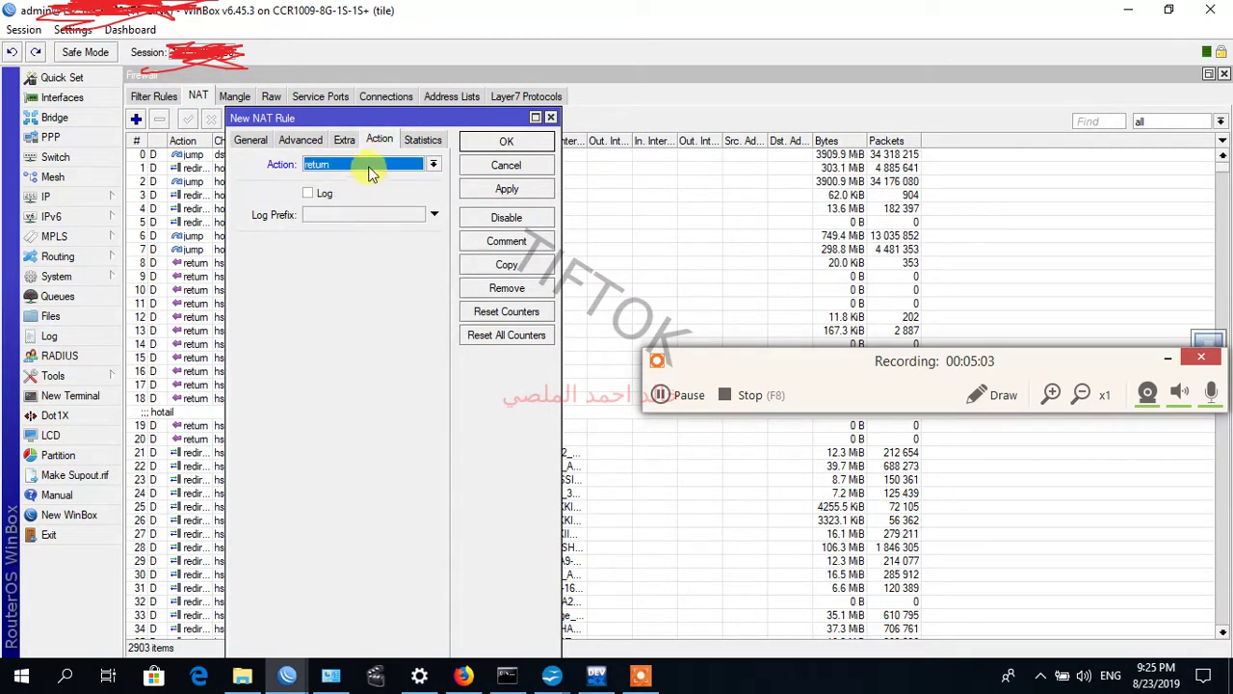
{"action": "left_click", "coordinate": [369, 166]}
{"action": "left_click", "coordinate": [338, 285]}
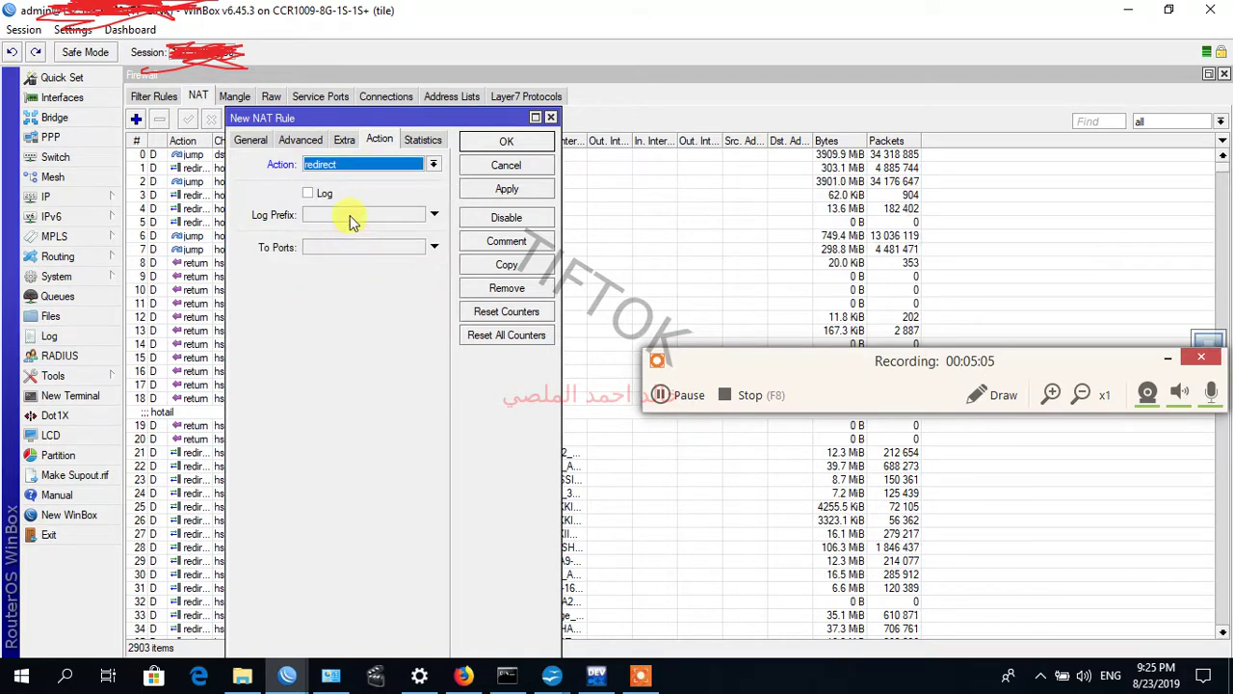
{"action": "left_click", "coordinate": [344, 247]}
{"action": "left_click", "coordinate": [318, 247]}
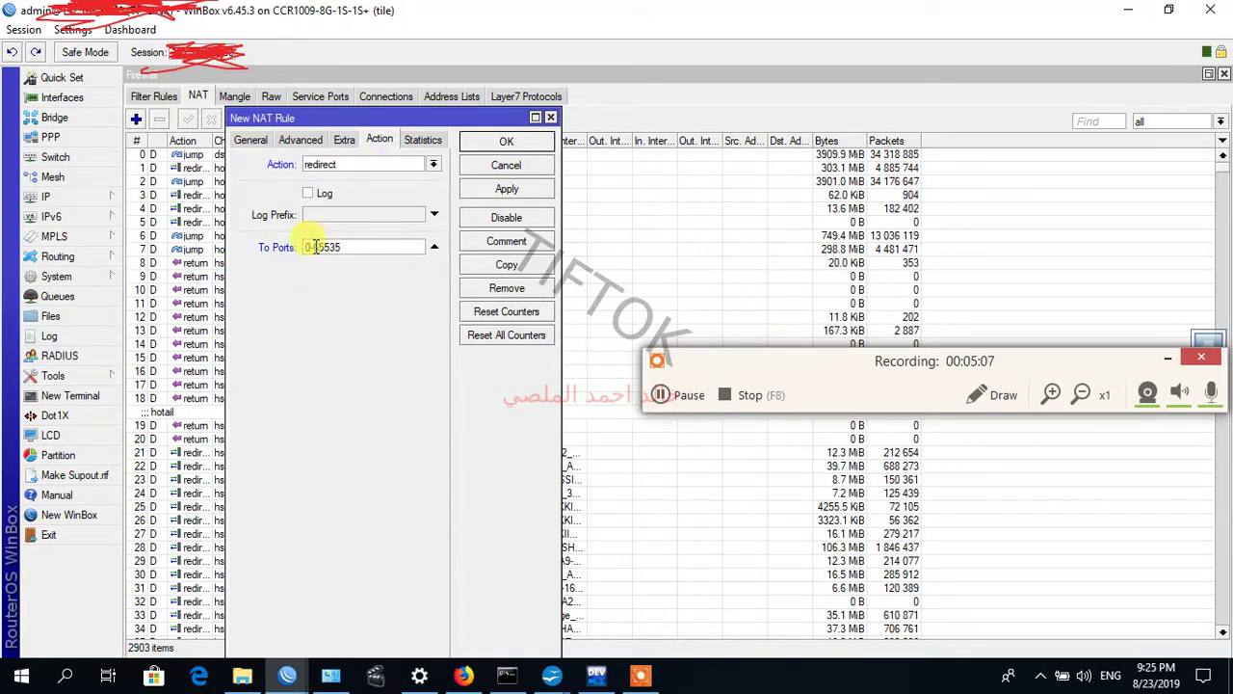
{"action": "key", "text": "BackSpace"}
{"action": "key", "text": "BackSpace"}
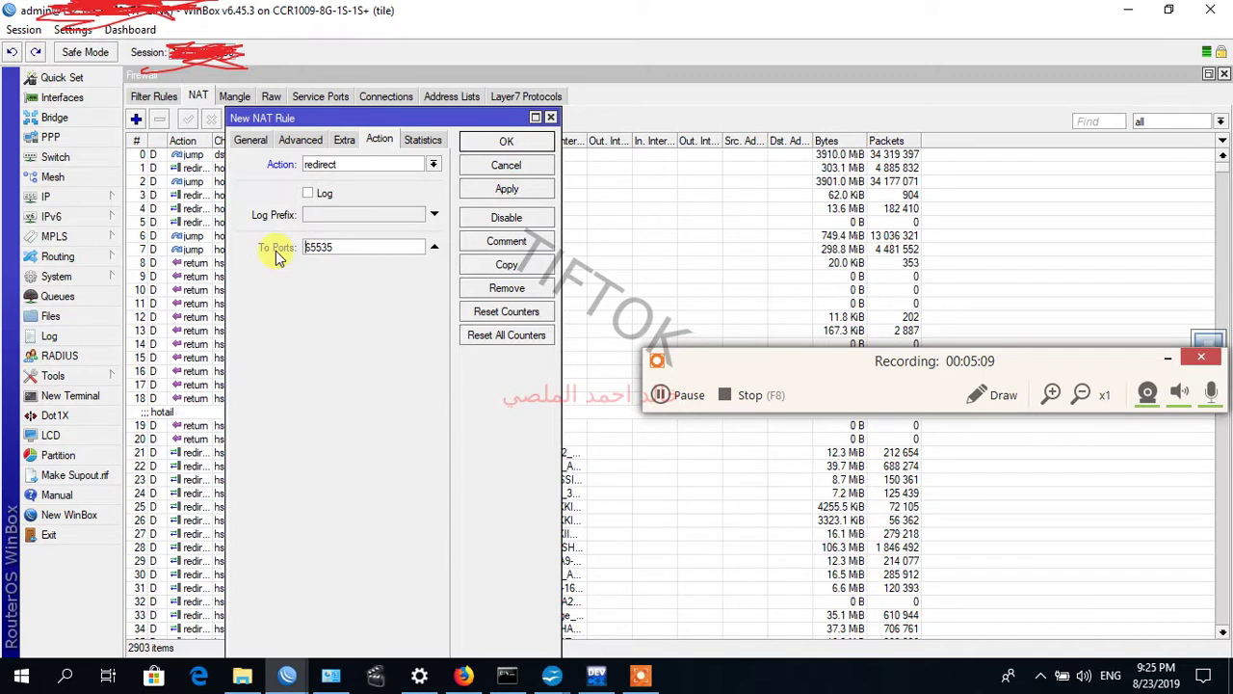
{"action": "left_click", "coordinate": [506, 189]}
{"action": "left_click", "coordinate": [267, 142]}
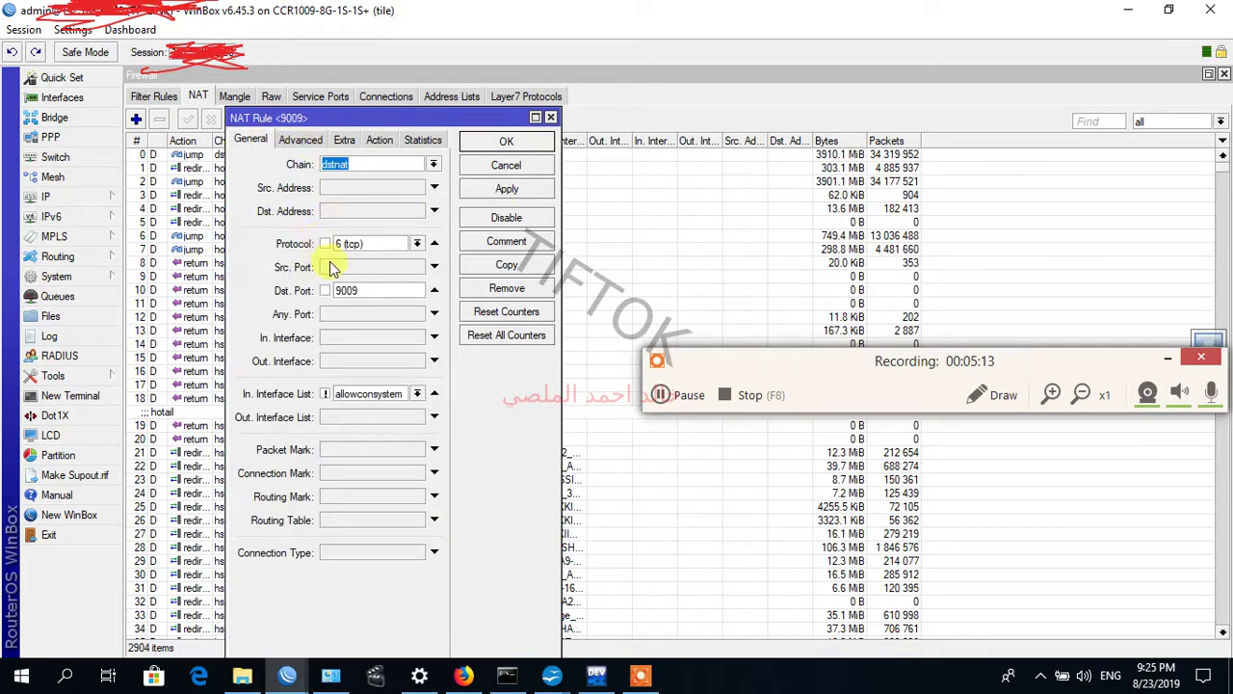
Review the rule: dstnat, tcp, Dst. Port 9009, ! allowconsystem, redirect to port 65535
{"action": "left_click", "coordinate": [326, 393]}
{"action": "left_click", "coordinate": [326, 393]}
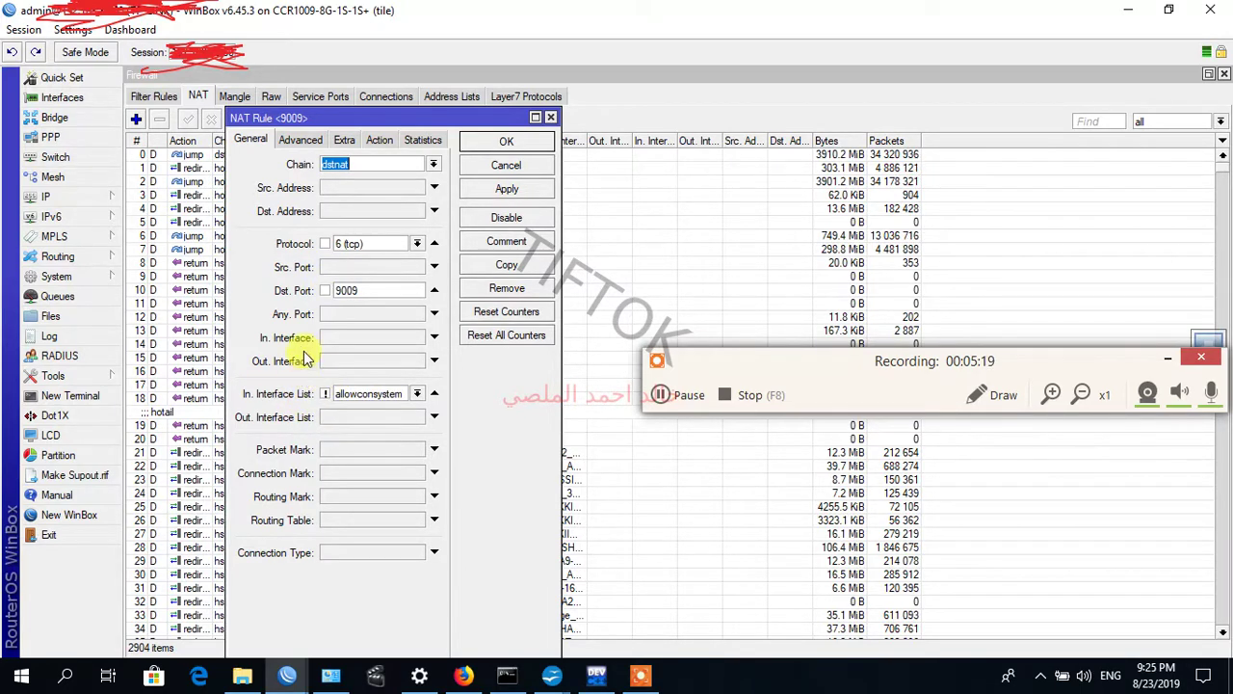
{"action": "double_click", "coordinate": [372, 294]}
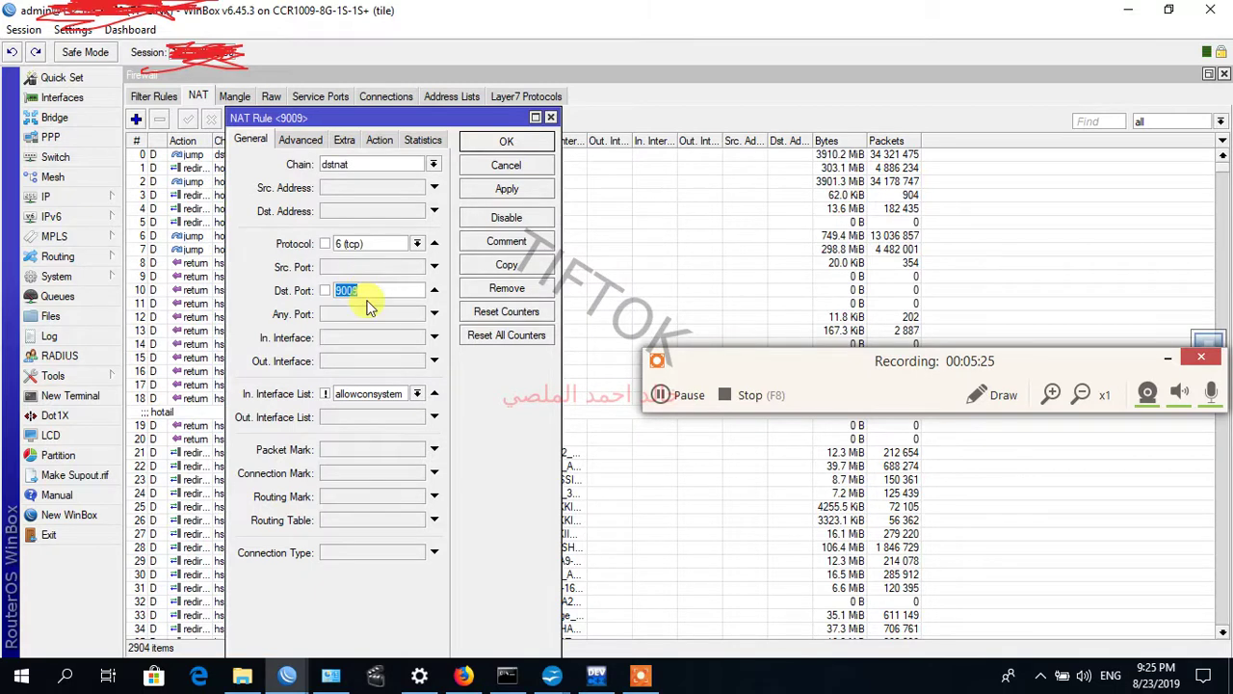
{"action": "left_click", "coordinate": [379, 140]}
{"action": "left_click", "coordinate": [373, 245]}
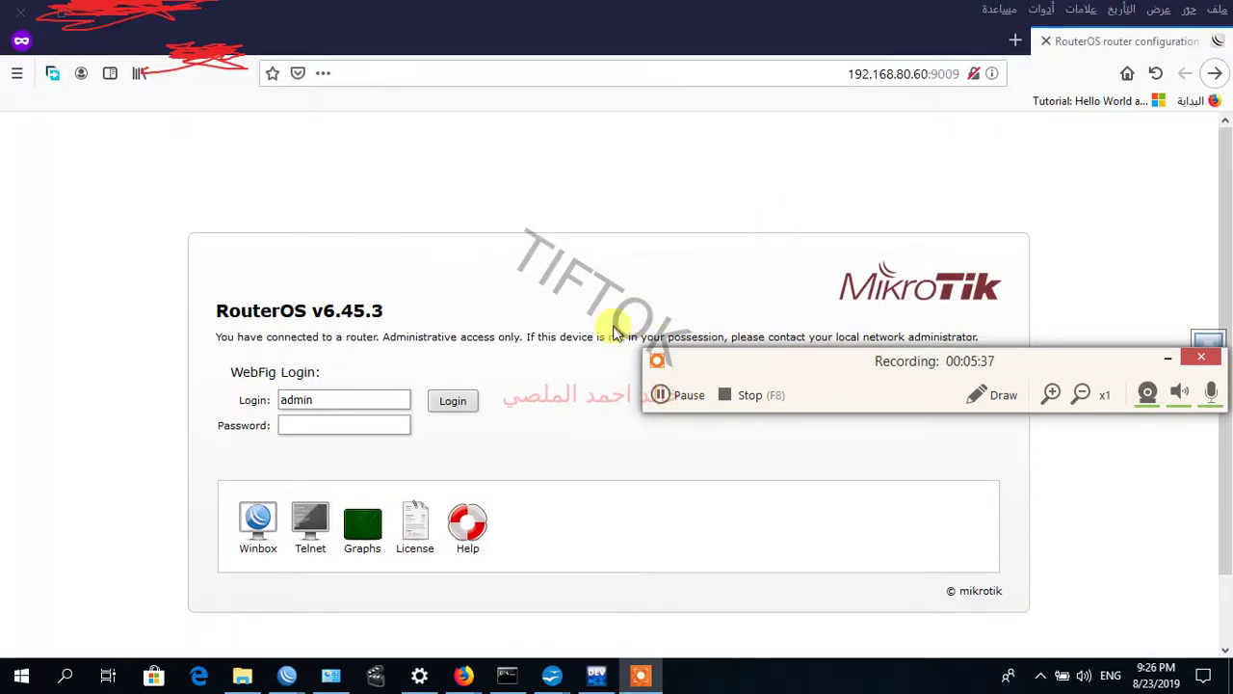
Reload the WebFig login page at 192.168.80.60:9009 in Firefox
{"action": "left_click", "coordinate": [1161, 77]}
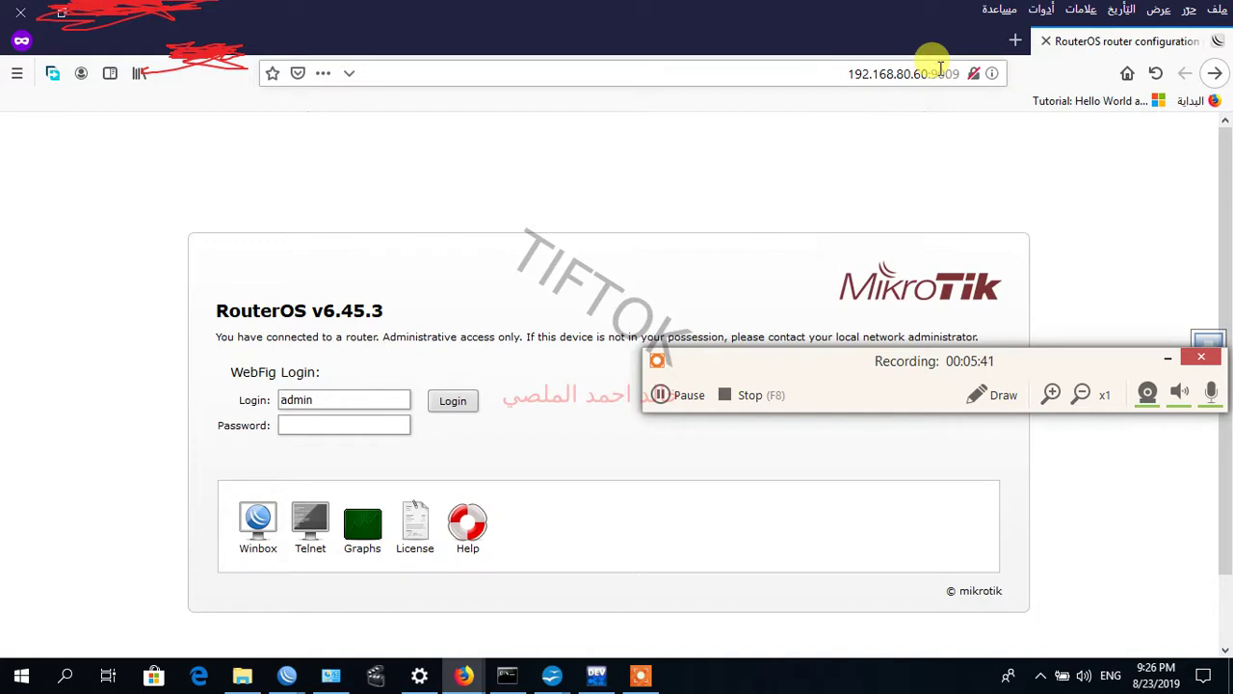
Connect to the open 90A_TP_LINK_MICRO_712105775 Wi-Fi and close all Edge hotspot tabs
{"action": "left_click", "coordinate": [1042, 678]}
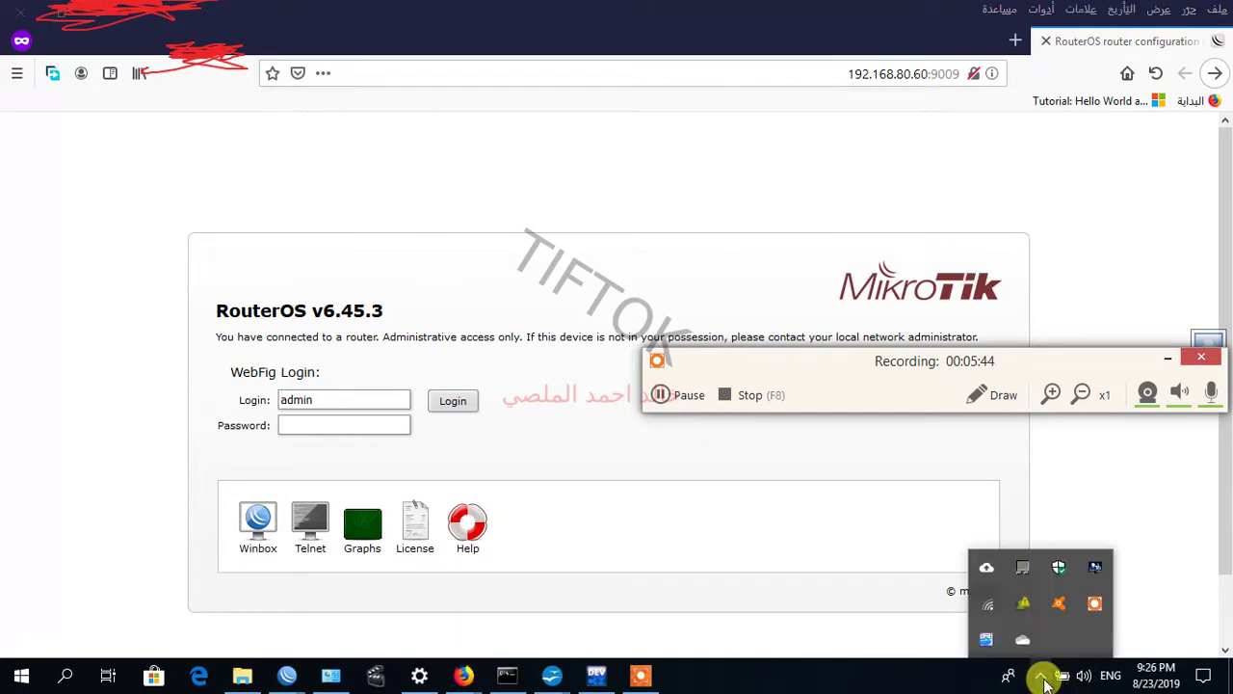
{"action": "left_click", "coordinate": [983, 609]}
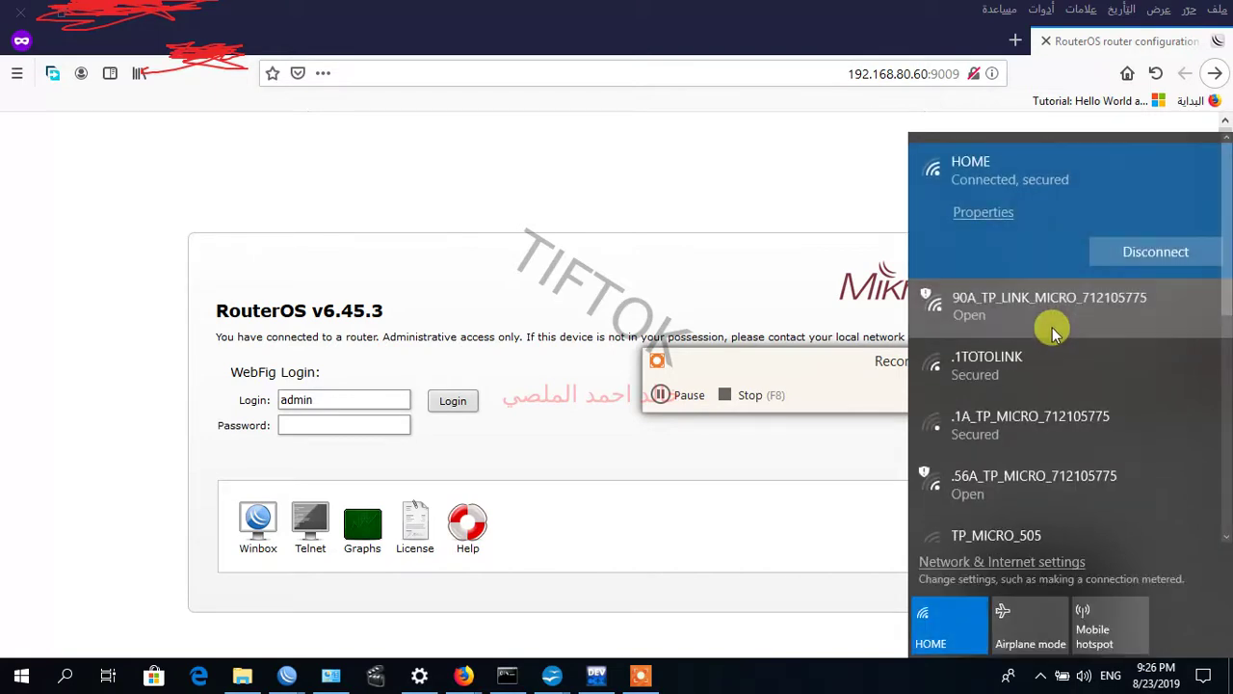
{"action": "left_click", "coordinate": [1053, 328]}
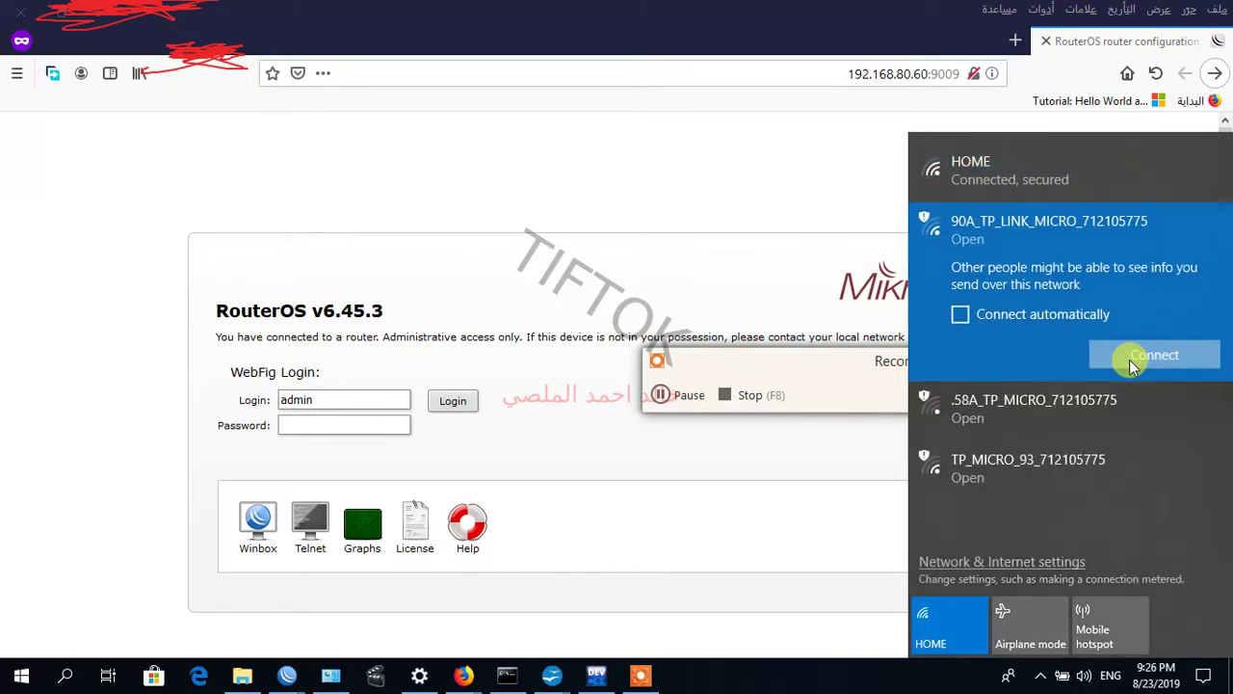
{"action": "left_click", "coordinate": [1134, 363]}
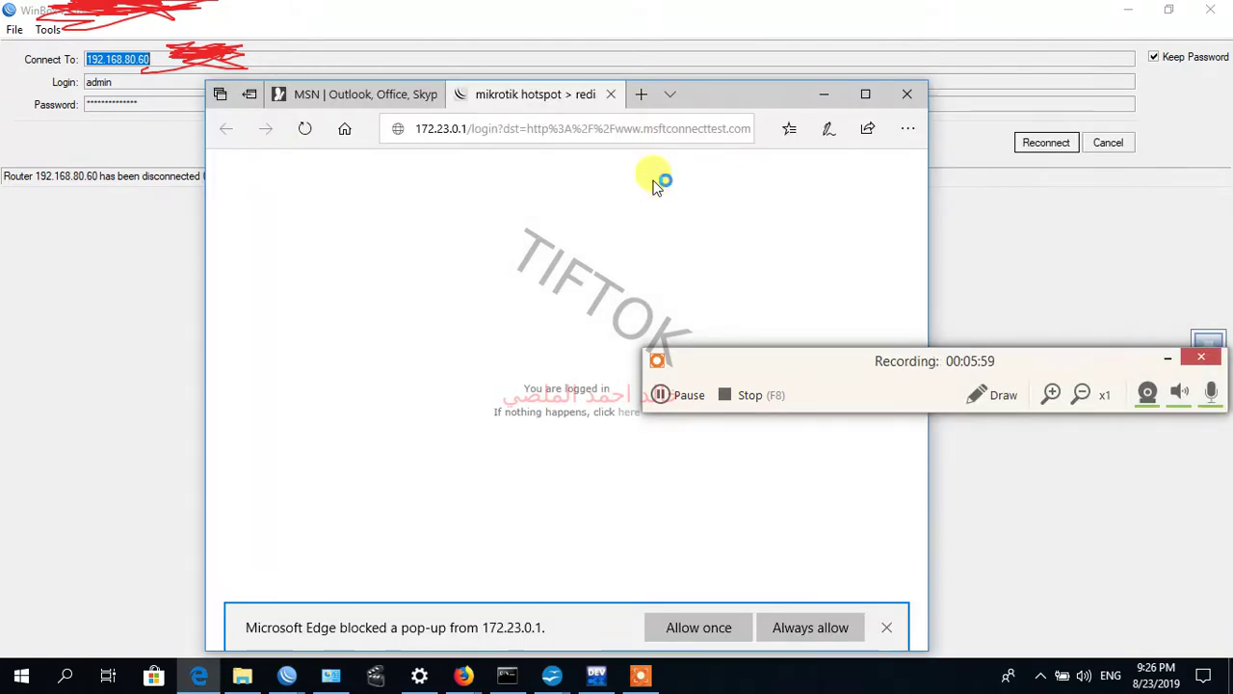
{"action": "left_click", "coordinate": [904, 94]}
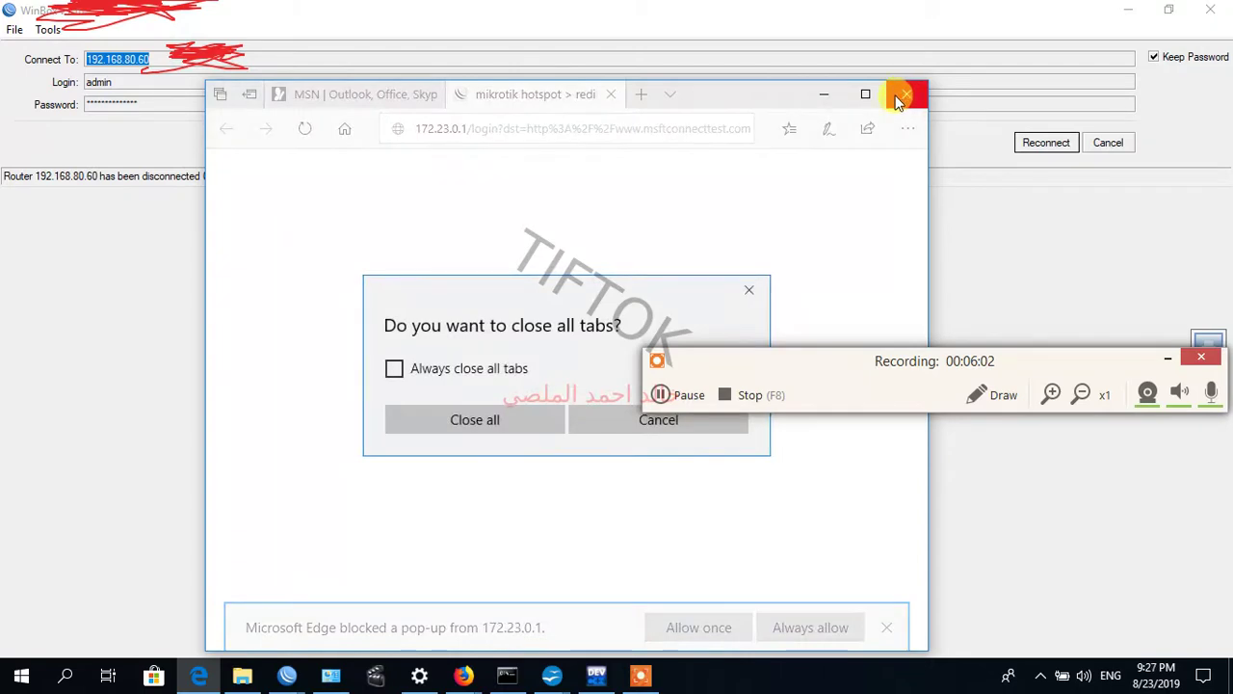
{"action": "left_click", "coordinate": [468, 420]}
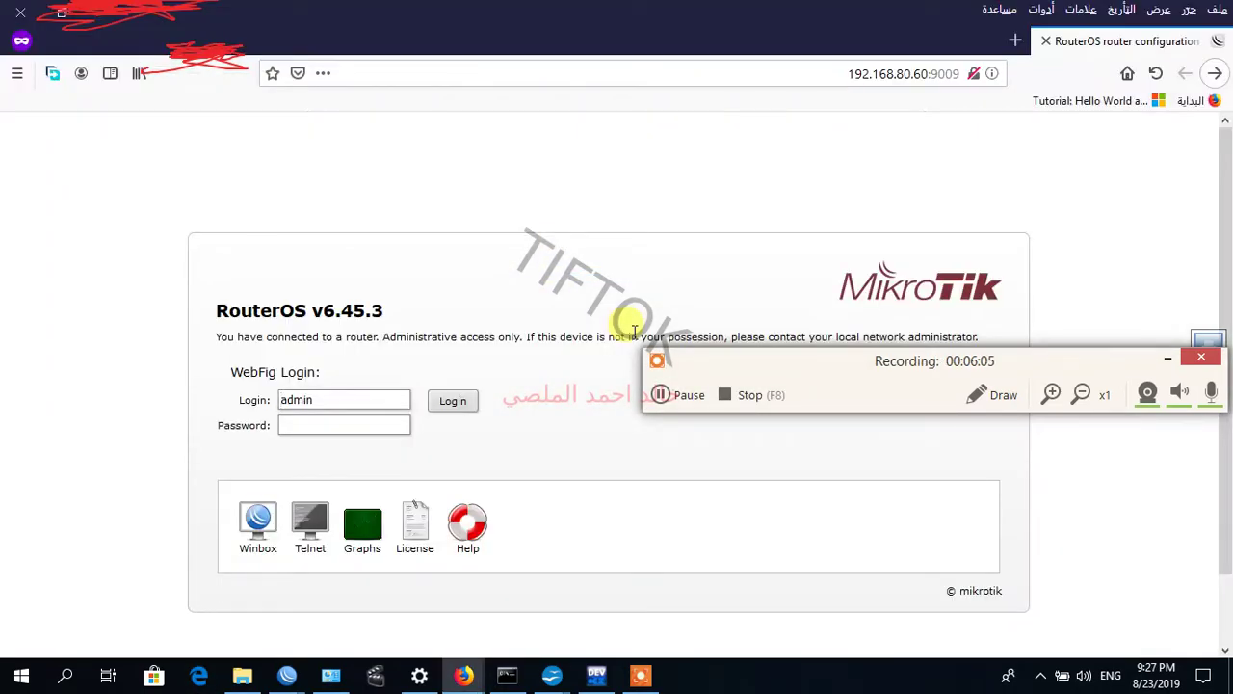
Rejoin the HOME Wi-Fi network and reload the router's WebFig login page on port 9009
{"action": "left_click", "coordinate": [1155, 73]}
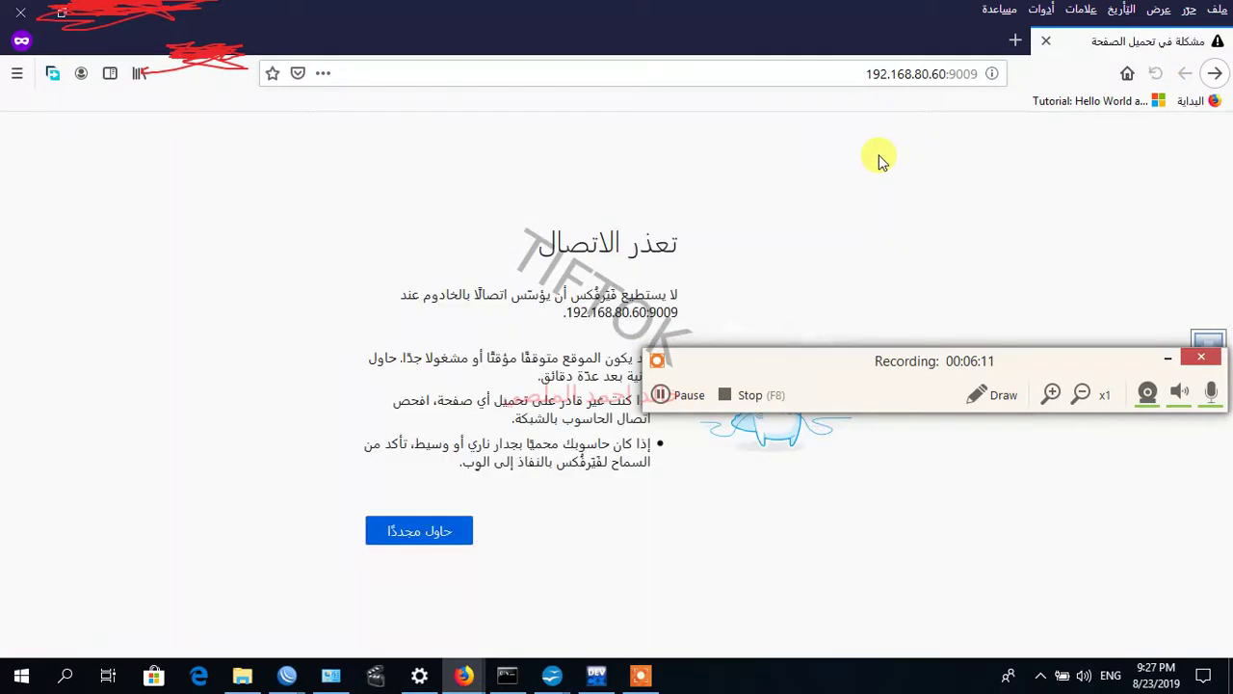
{"action": "left_click", "coordinate": [425, 537]}
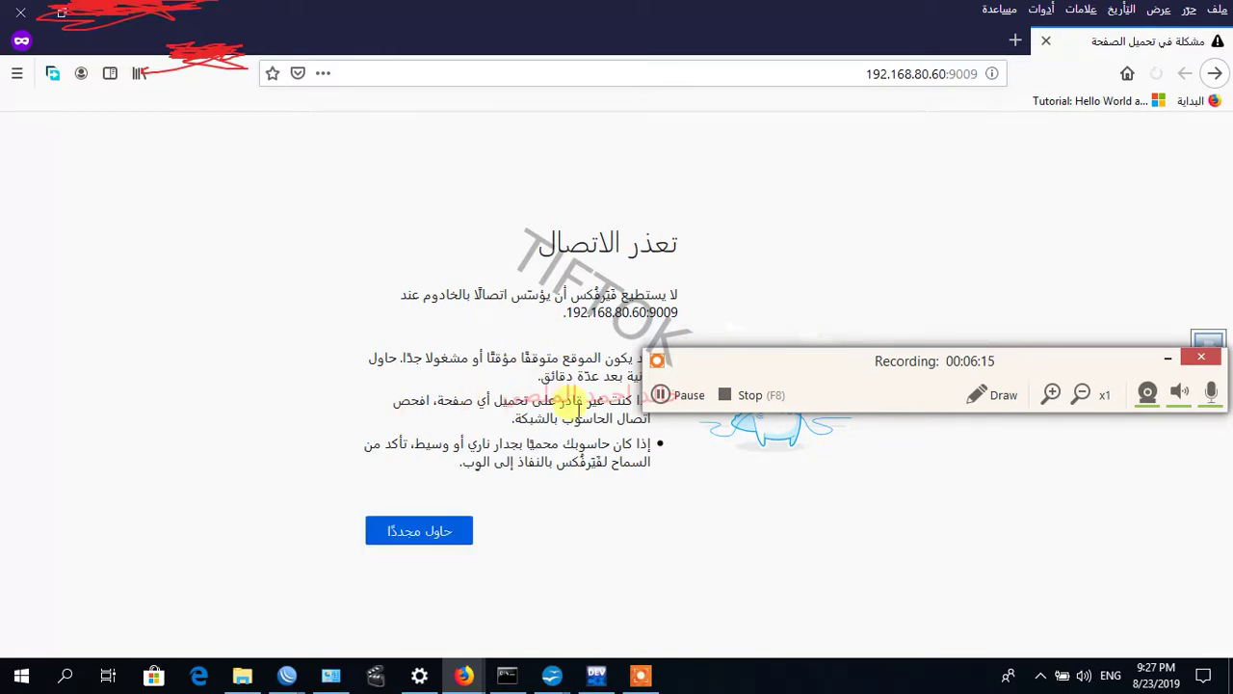
{"action": "left_click", "coordinate": [1040, 675]}
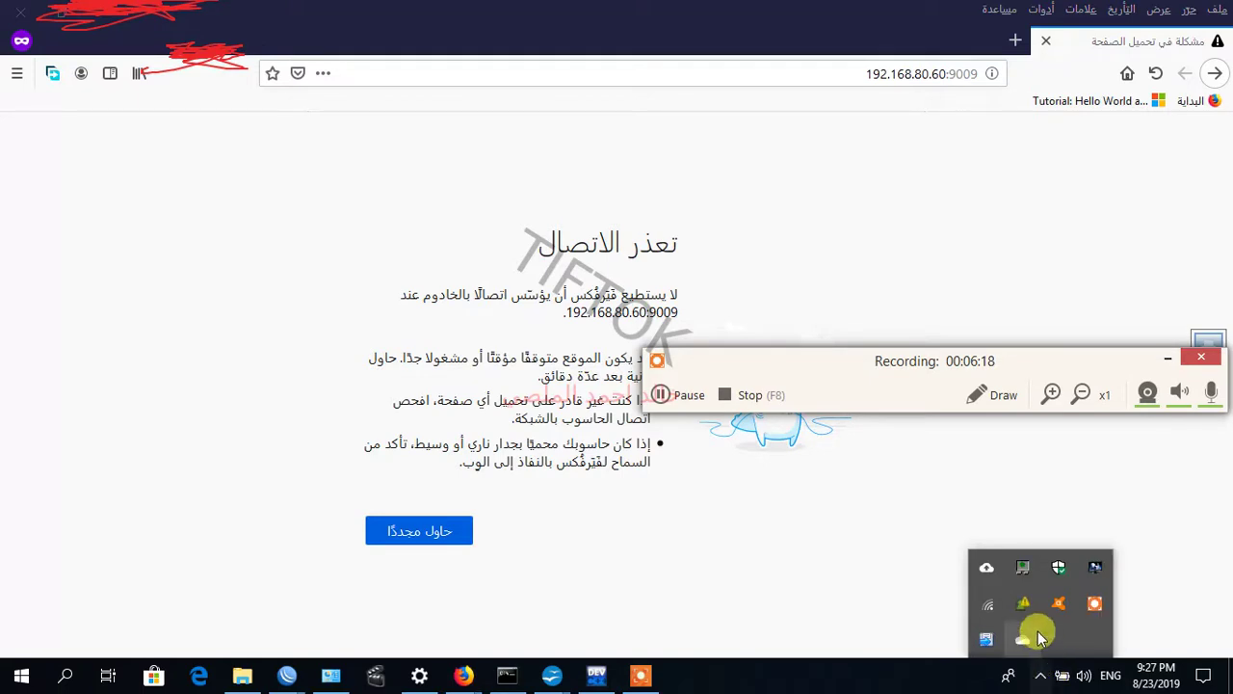
{"action": "left_click", "coordinate": [989, 605]}
{"action": "left_click", "coordinate": [997, 306]}
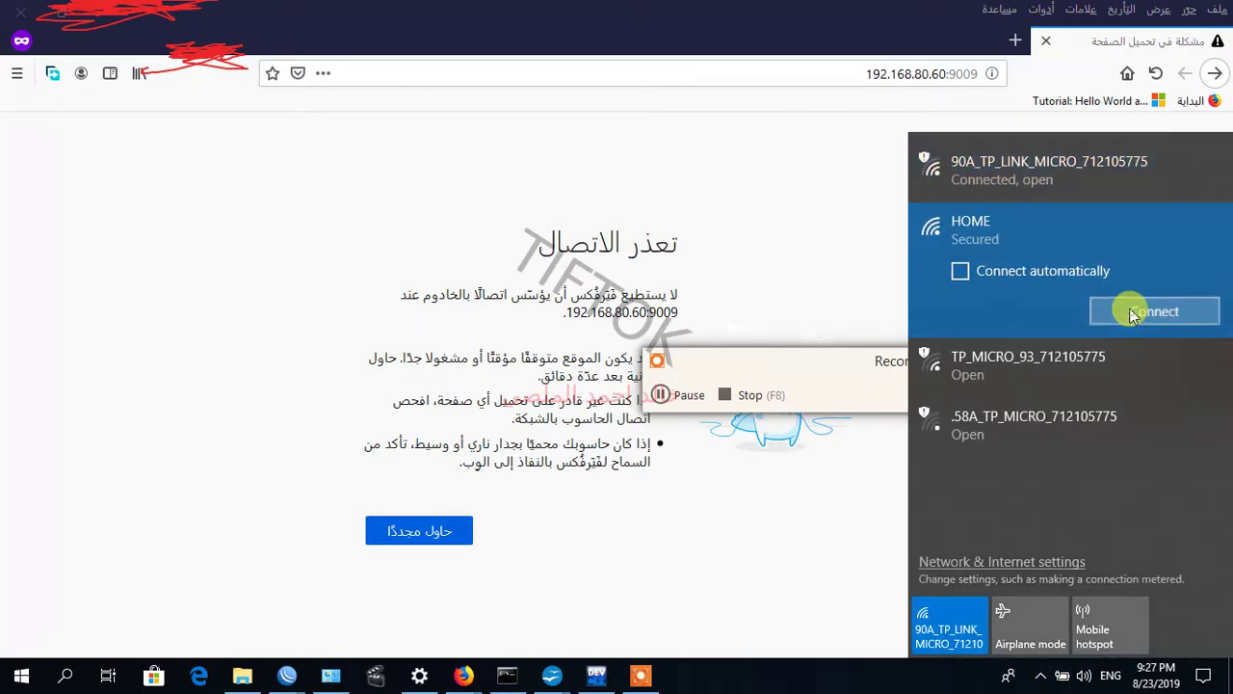
{"action": "left_click", "coordinate": [1132, 313]}
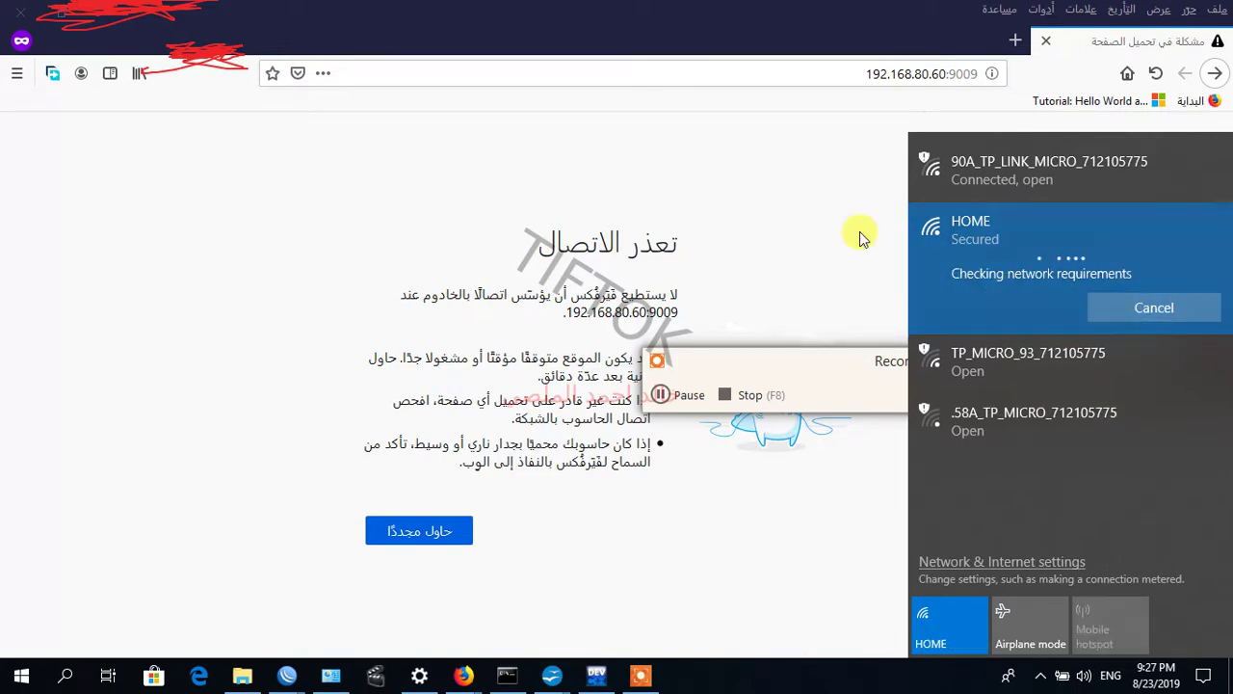
{"action": "left_click", "coordinate": [807, 231]}
{"action": "left_click", "coordinate": [366, 538]}
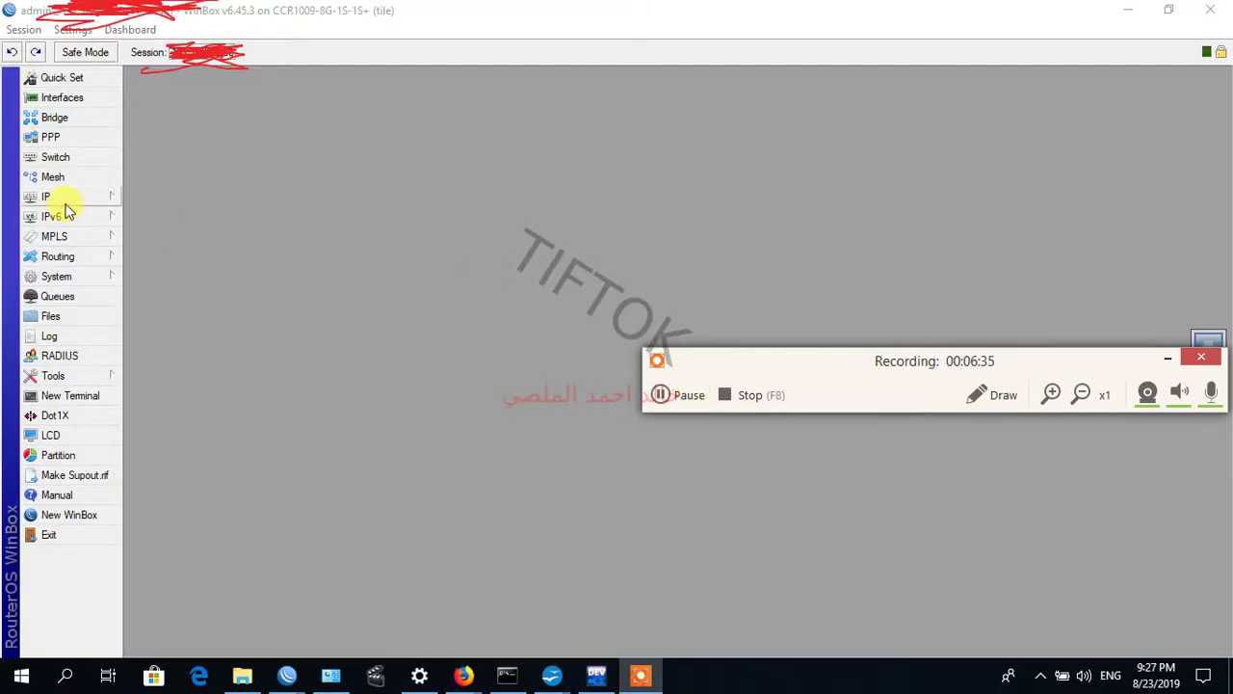
Copy the winbox service port 8291 from IP > Services and close its settings
{"action": "left_click", "coordinate": [66, 202]}
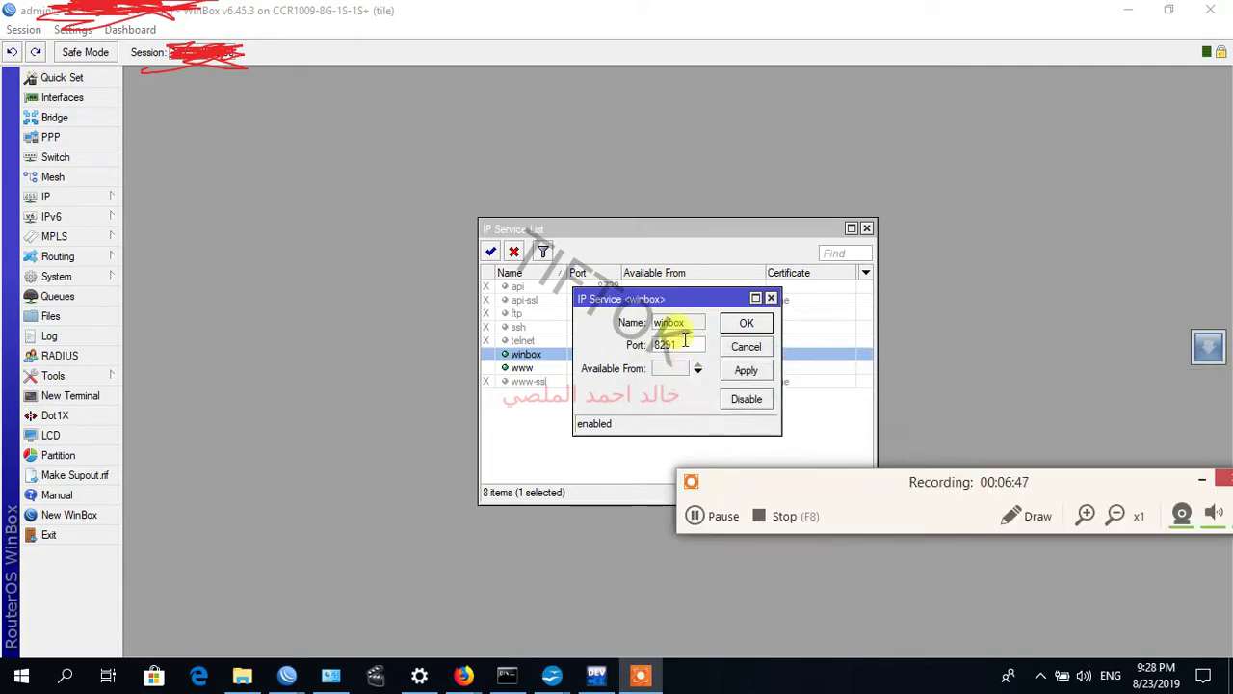
{"action": "double_click", "coordinate": [685, 343]}
{"action": "right_click", "coordinate": [682, 345]}
{"action": "left_click", "coordinate": [718, 378]}
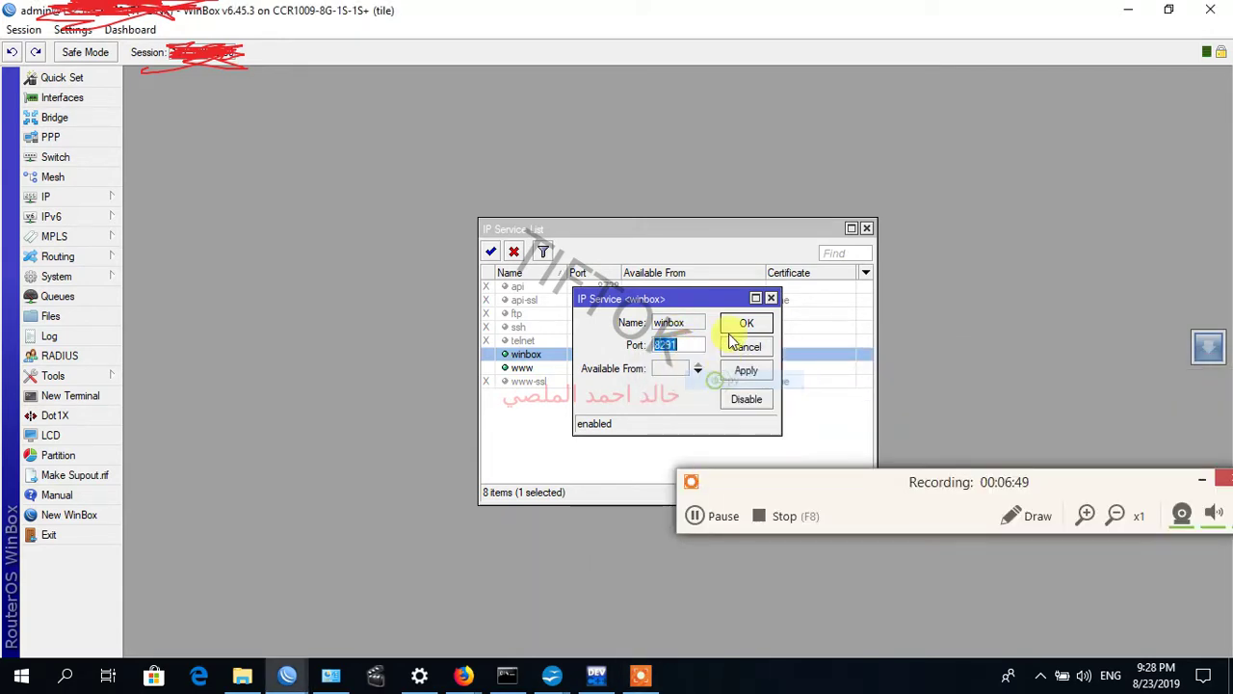
{"action": "left_click", "coordinate": [742, 322]}
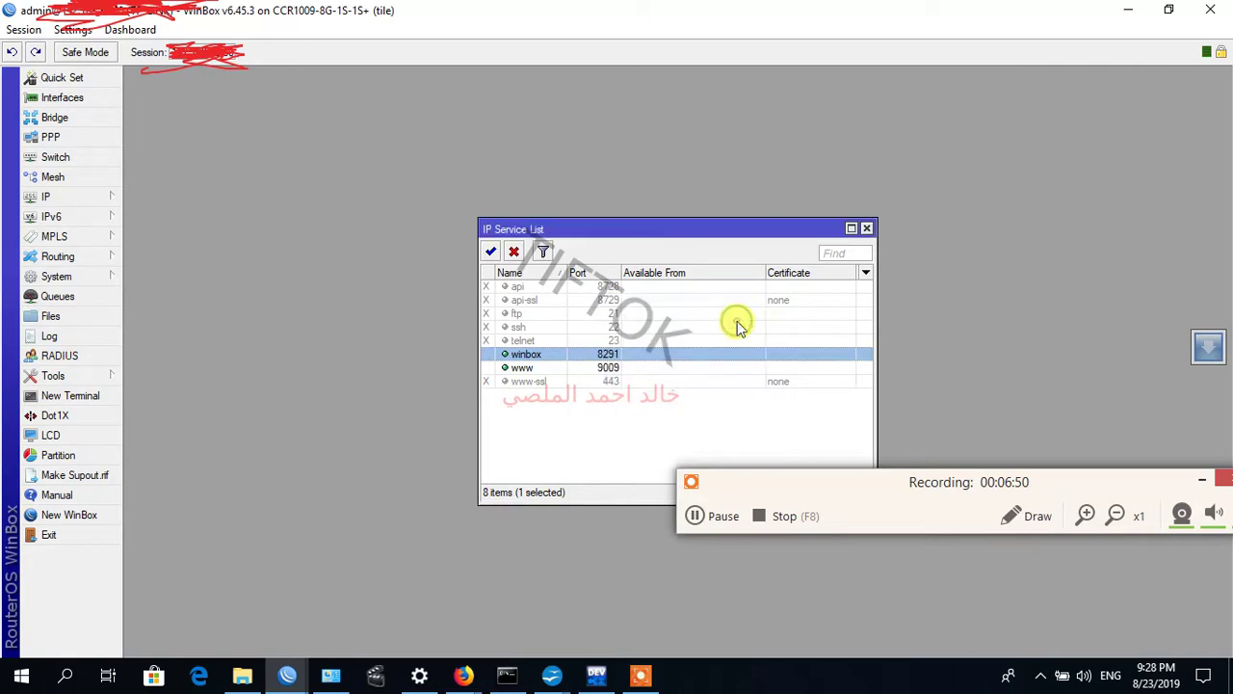
Create a new dstnat rule for TCP port 8291 that excludes the allowconsystem interface list
{"action": "left_click", "coordinate": [40, 196]}
{"action": "left_click", "coordinate": [176, 327]}
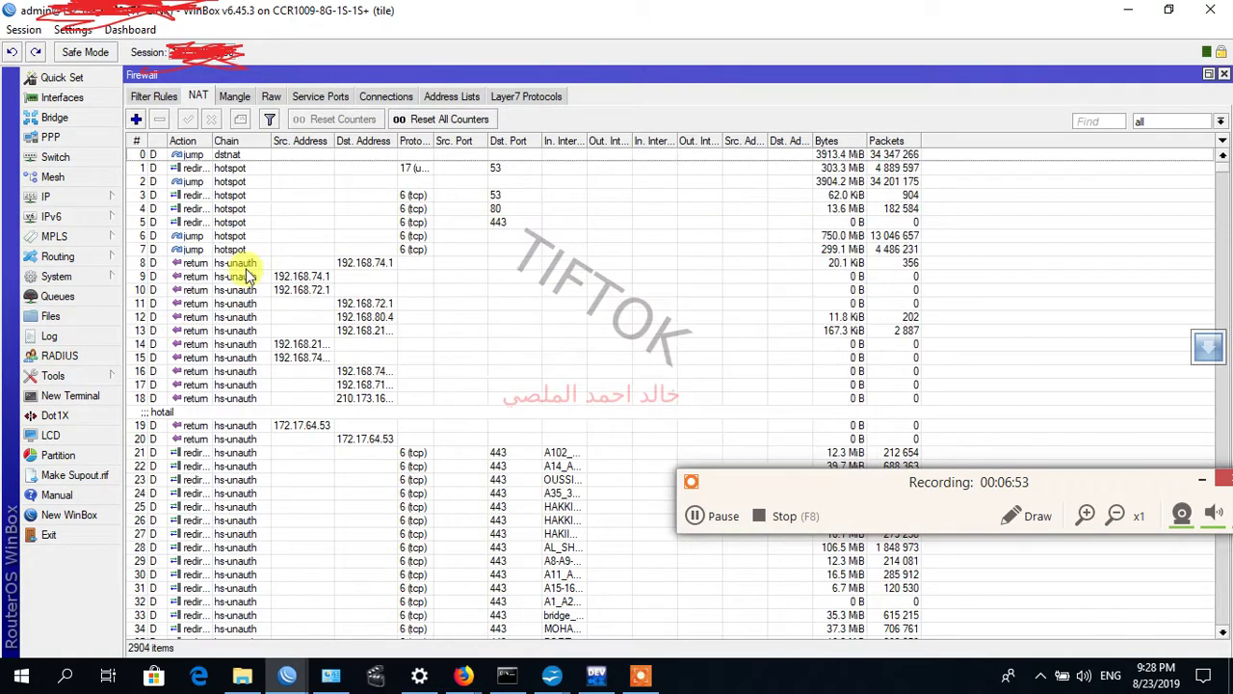
{"action": "left_click", "coordinate": [199, 96]}
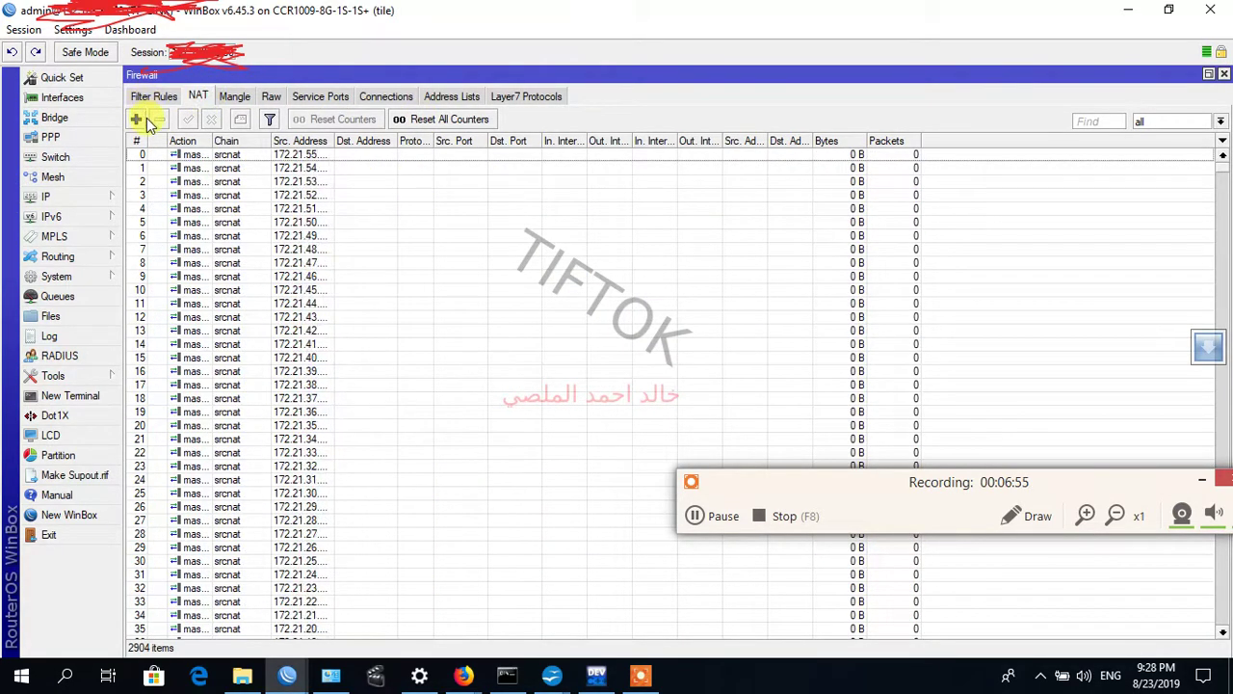
{"action": "left_click", "coordinate": [145, 119]}
{"action": "left_click", "coordinate": [250, 99]}
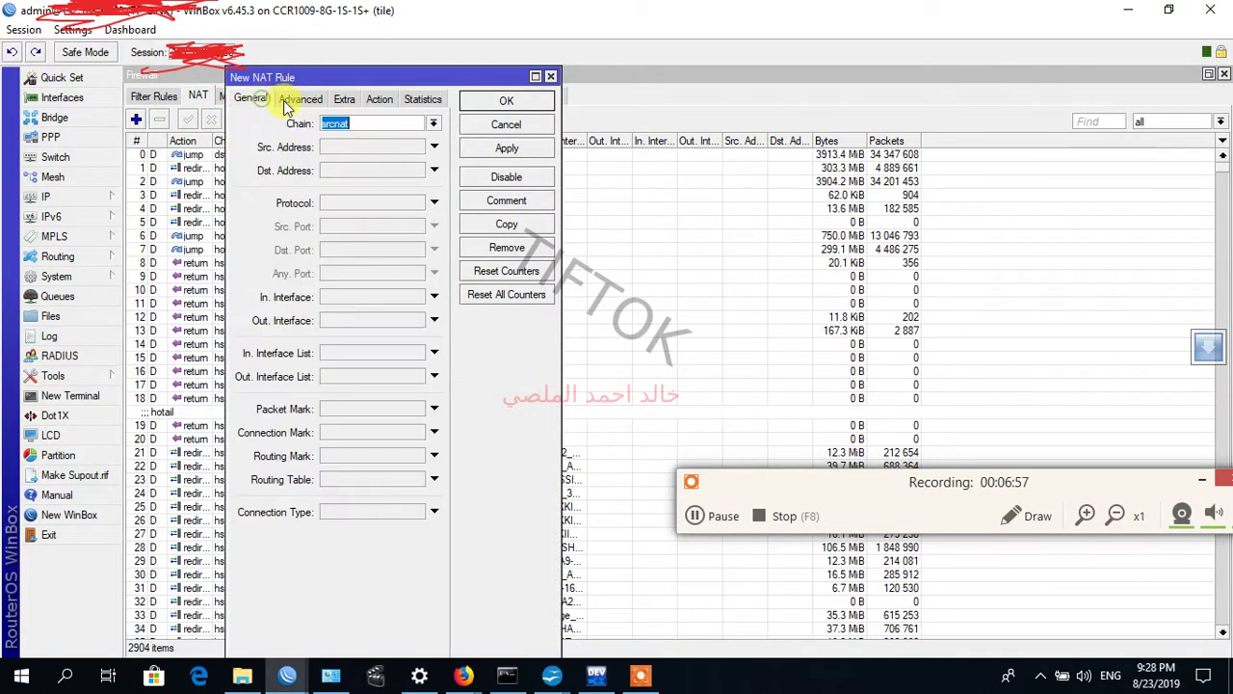
{"action": "left_click", "coordinate": [433, 124]}
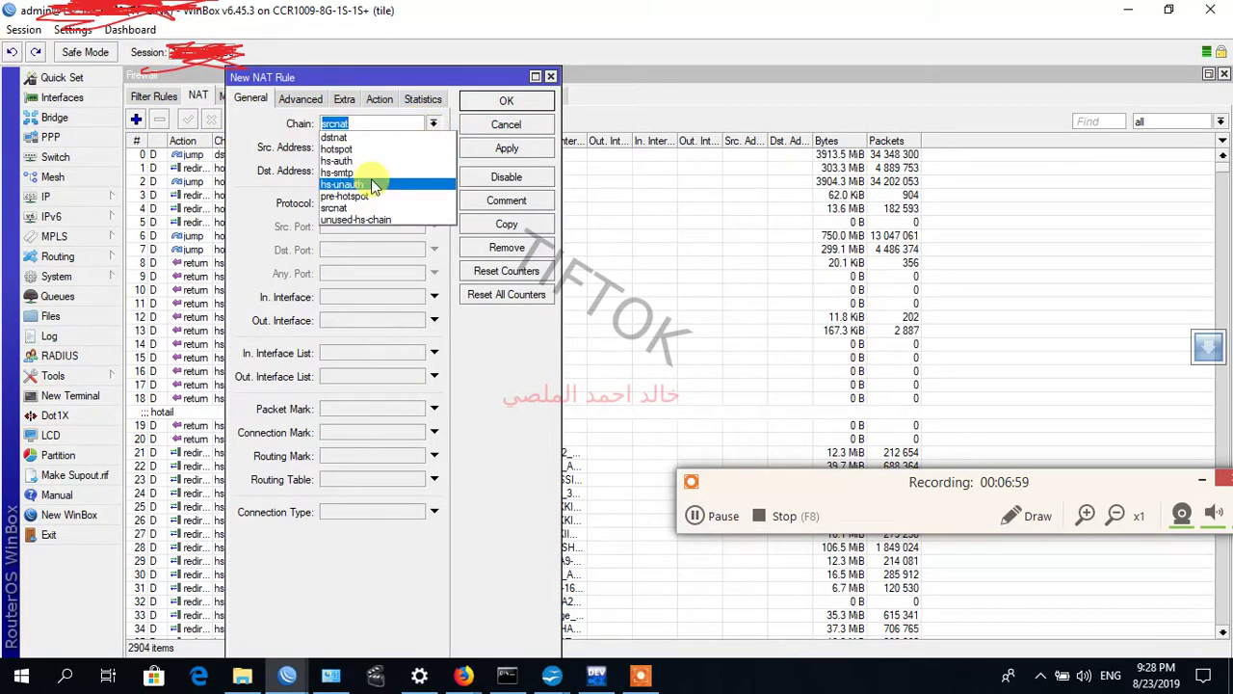
{"action": "left_click", "coordinate": [333, 137]}
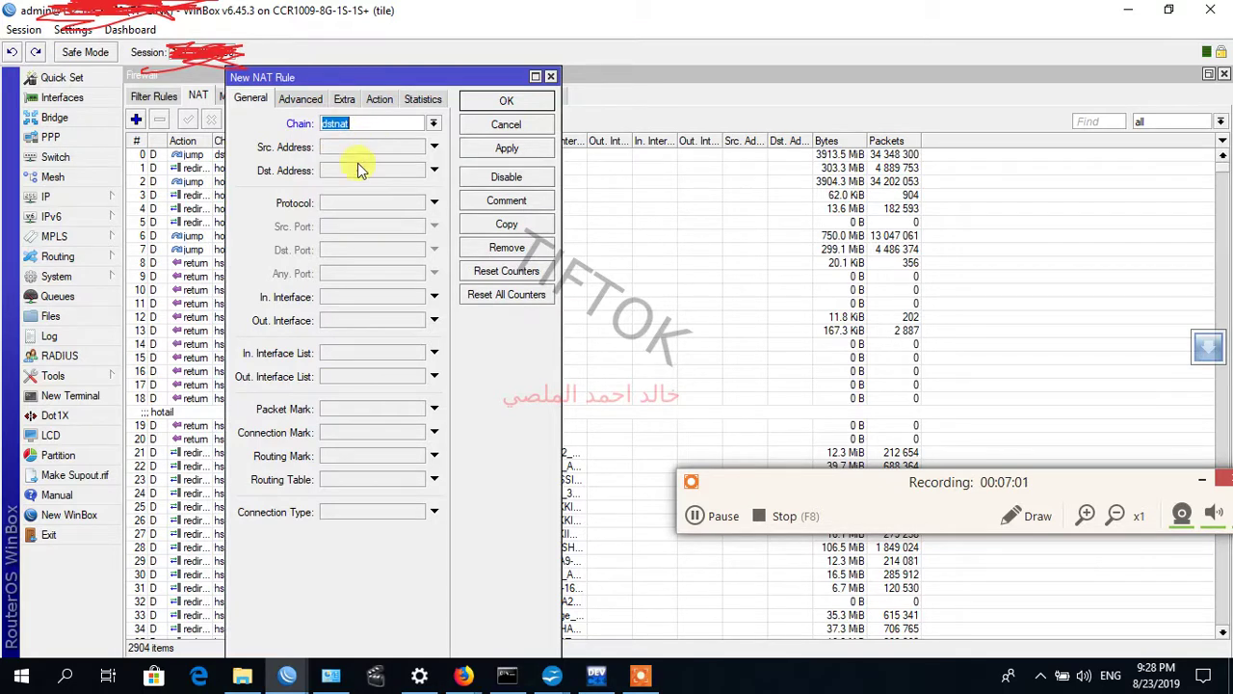
{"action": "left_click", "coordinate": [374, 205]}
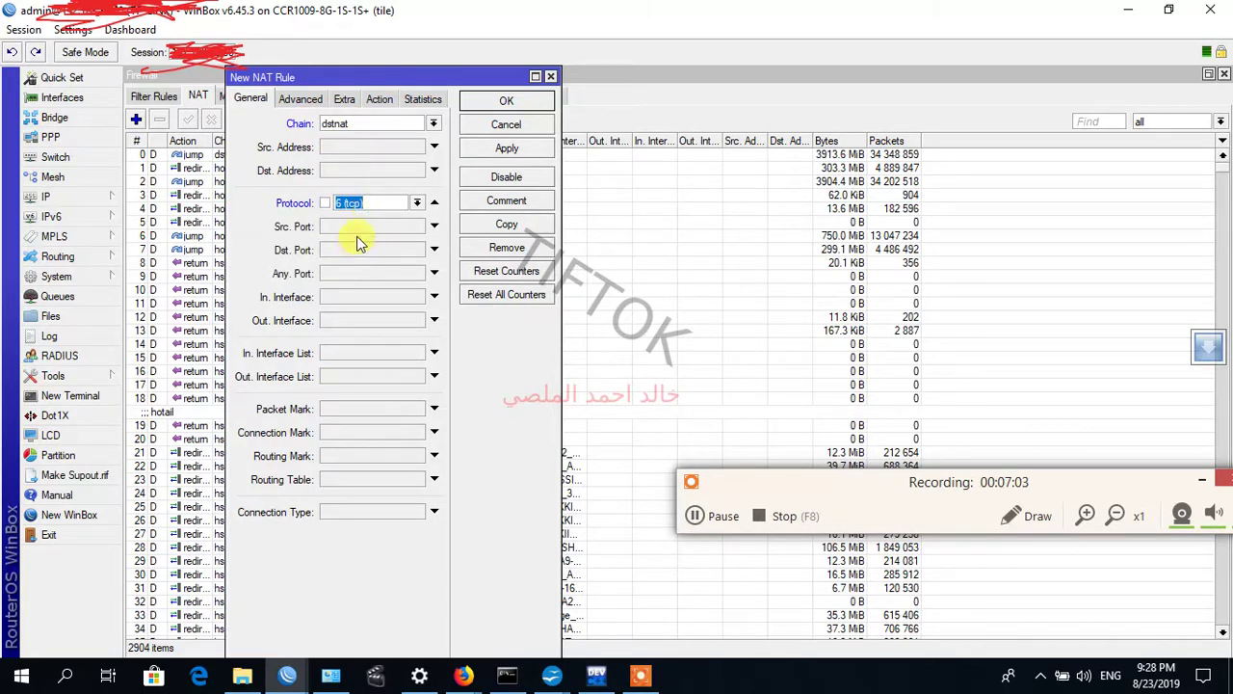
{"action": "left_click", "coordinate": [358, 249]}
{"action": "type", "text": "8291"}
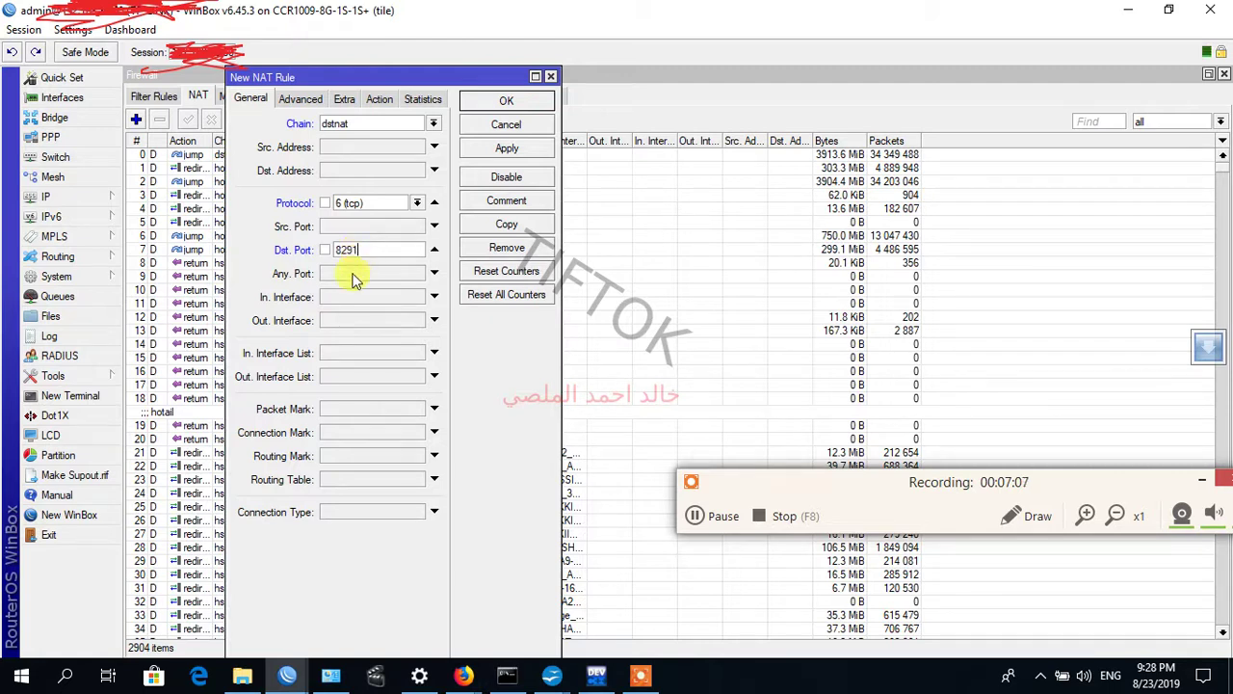
{"action": "left_click", "coordinate": [355, 354]}
{"action": "left_click", "coordinate": [355, 378]}
{"action": "left_click", "coordinate": [325, 352]}
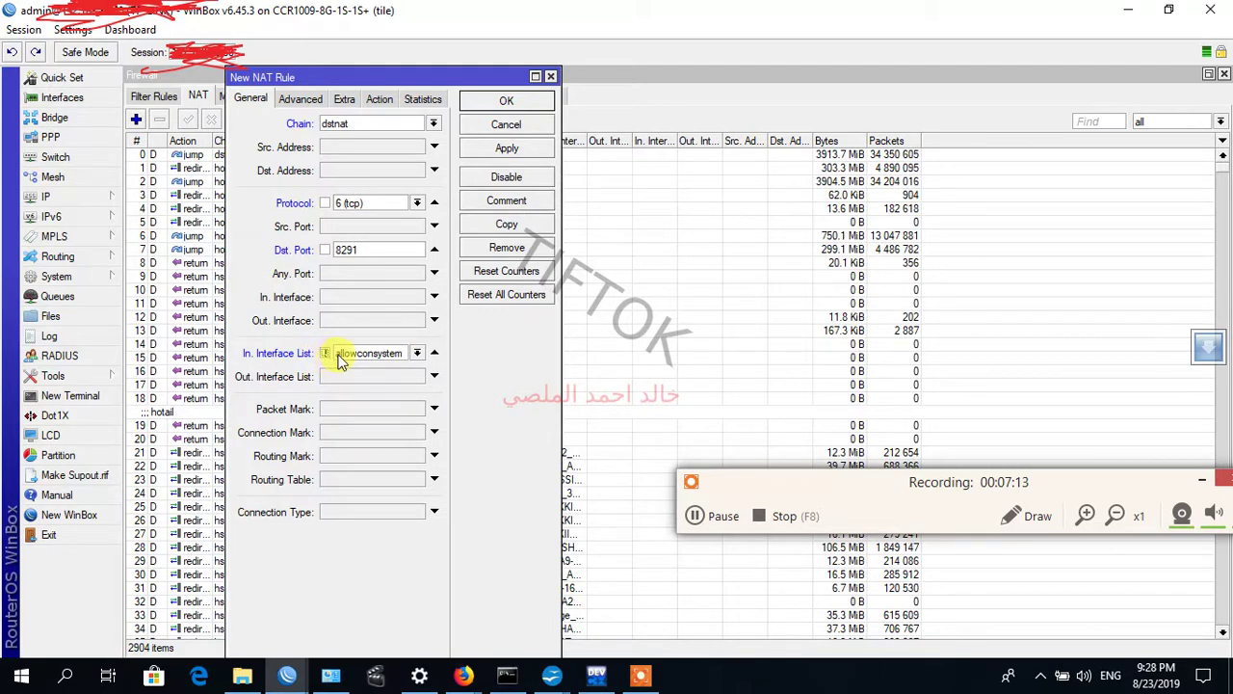
Set the rule's action to redirect to port 65535 and apply it
{"action": "left_click", "coordinate": [380, 100]}
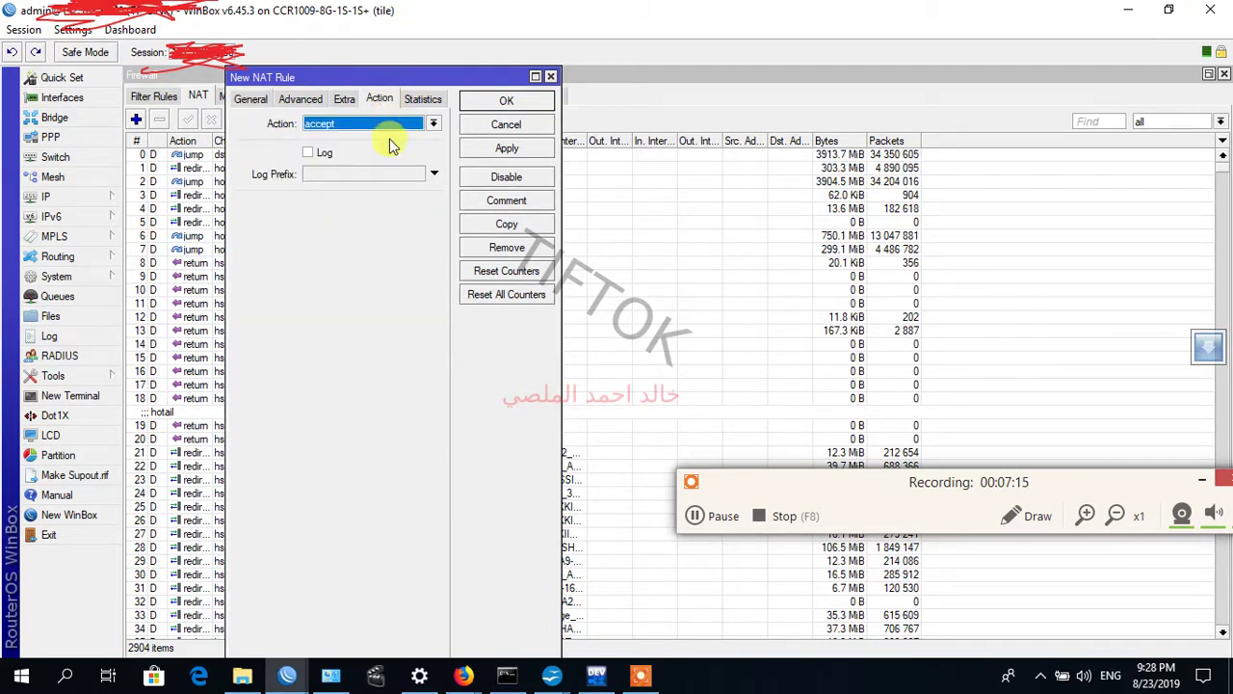
{"action": "left_click", "coordinate": [397, 123]}
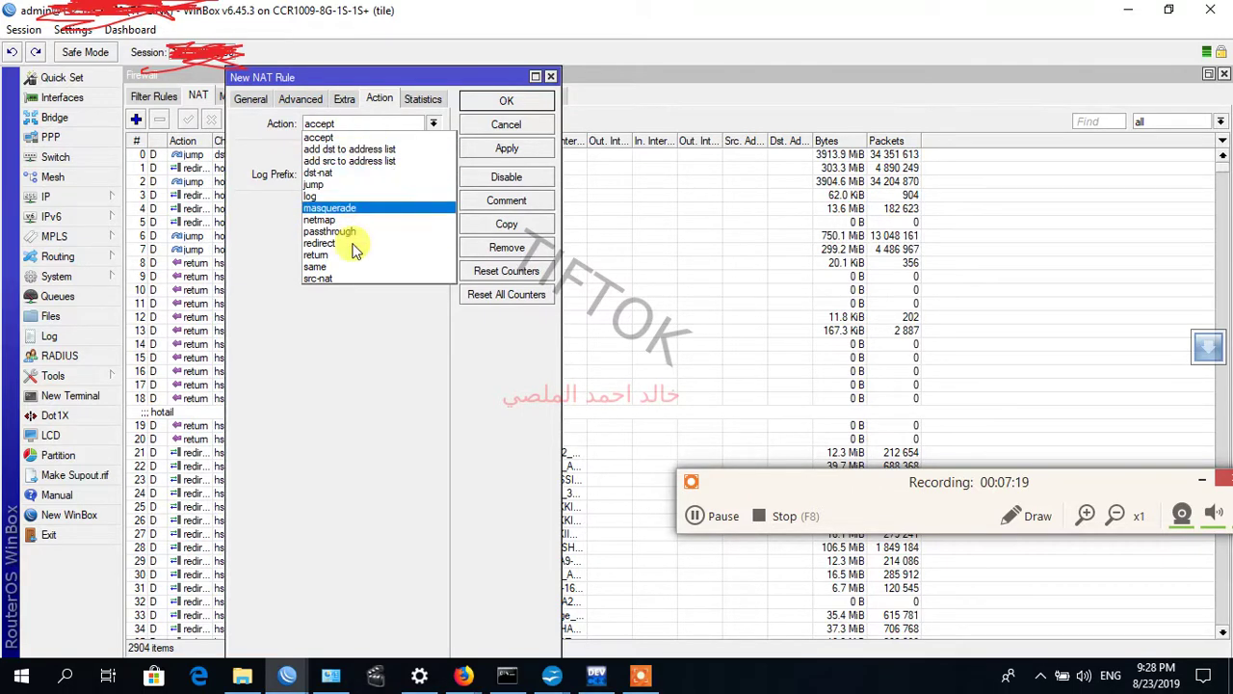
{"action": "left_click", "coordinate": [353, 242]}
{"action": "left_click", "coordinate": [377, 177]}
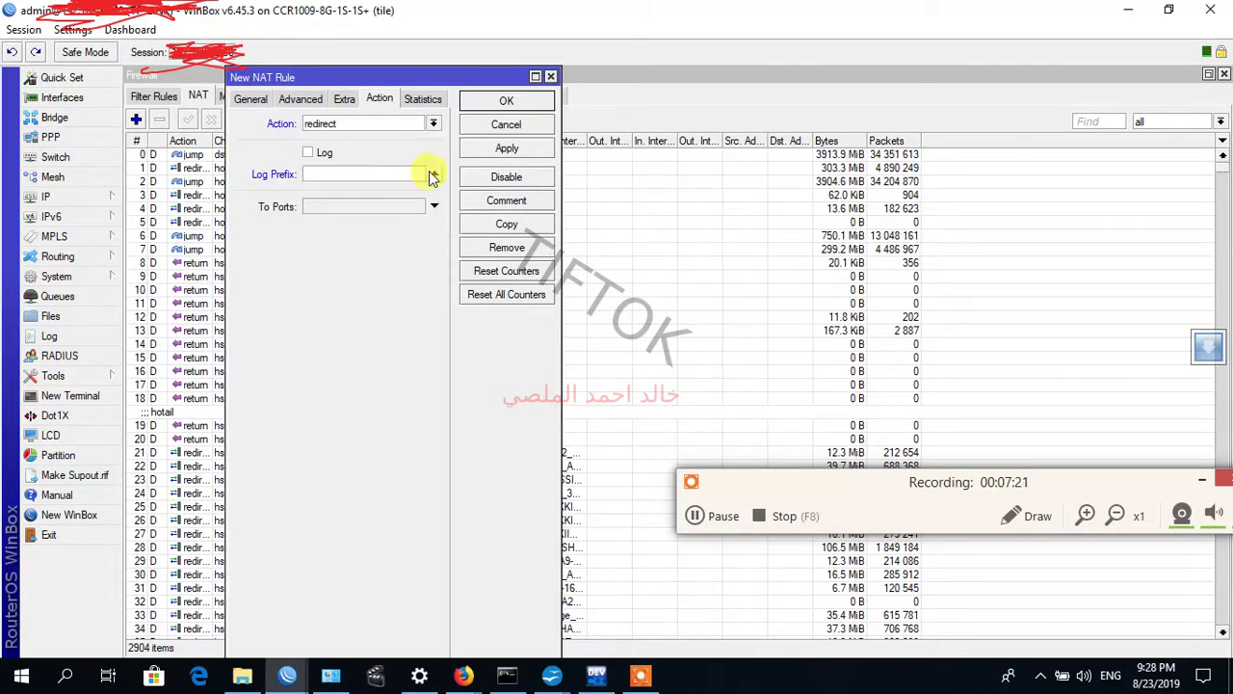
{"action": "left_click", "coordinate": [327, 208]}
{"action": "double_click", "coordinate": [311, 206]}
{"action": "key", "text": "Delete"}
{"action": "type", "text": "65535"}
{"action": "left_click", "coordinate": [518, 149]}
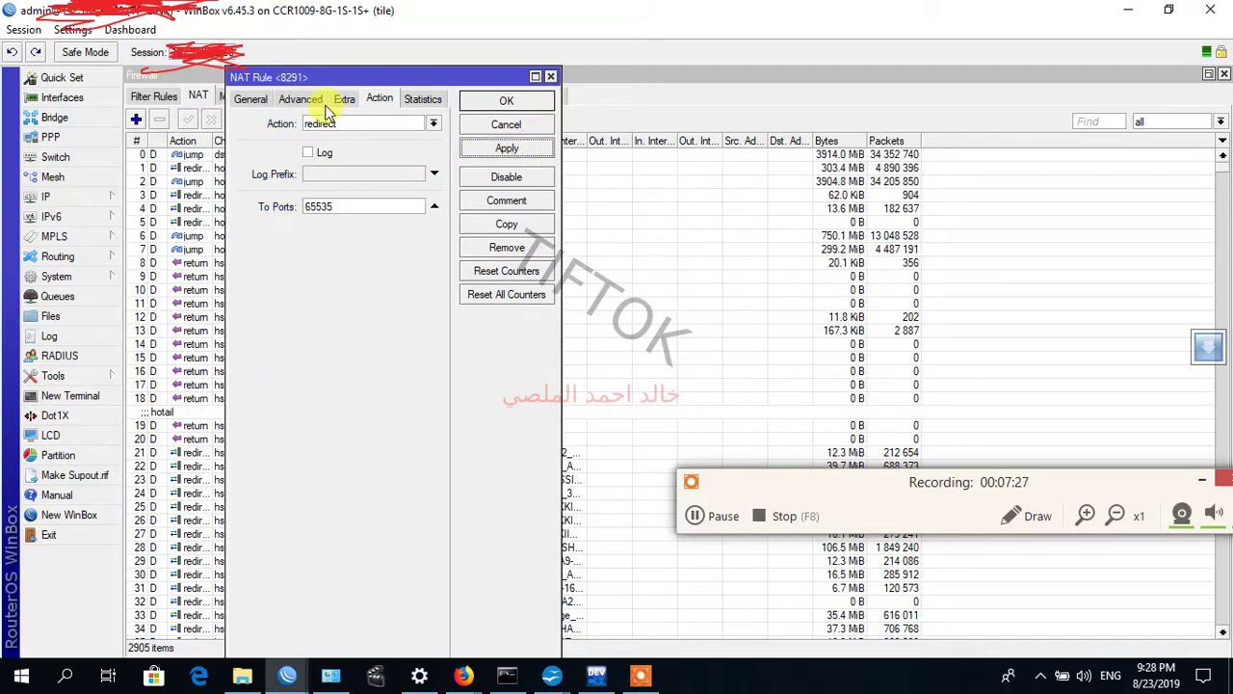
{"action": "left_click", "coordinate": [267, 103]}
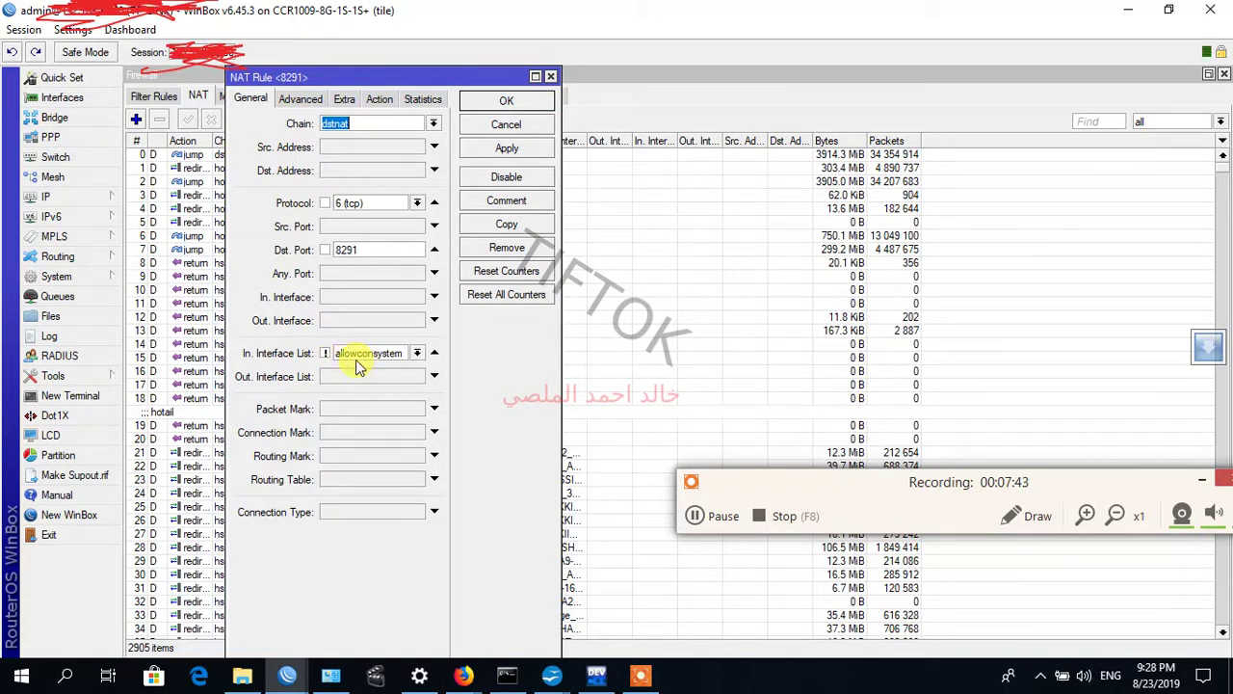
{"action": "left_click", "coordinate": [379, 100]}
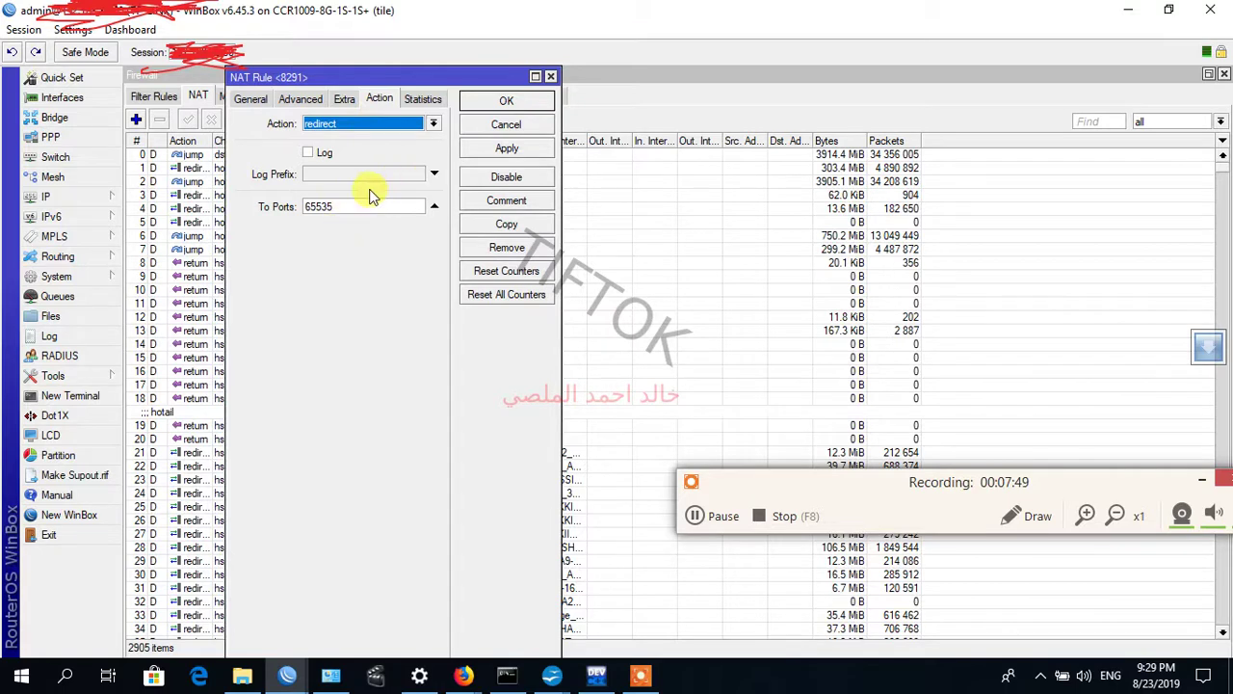
{"action": "left_click", "coordinate": [487, 152]}
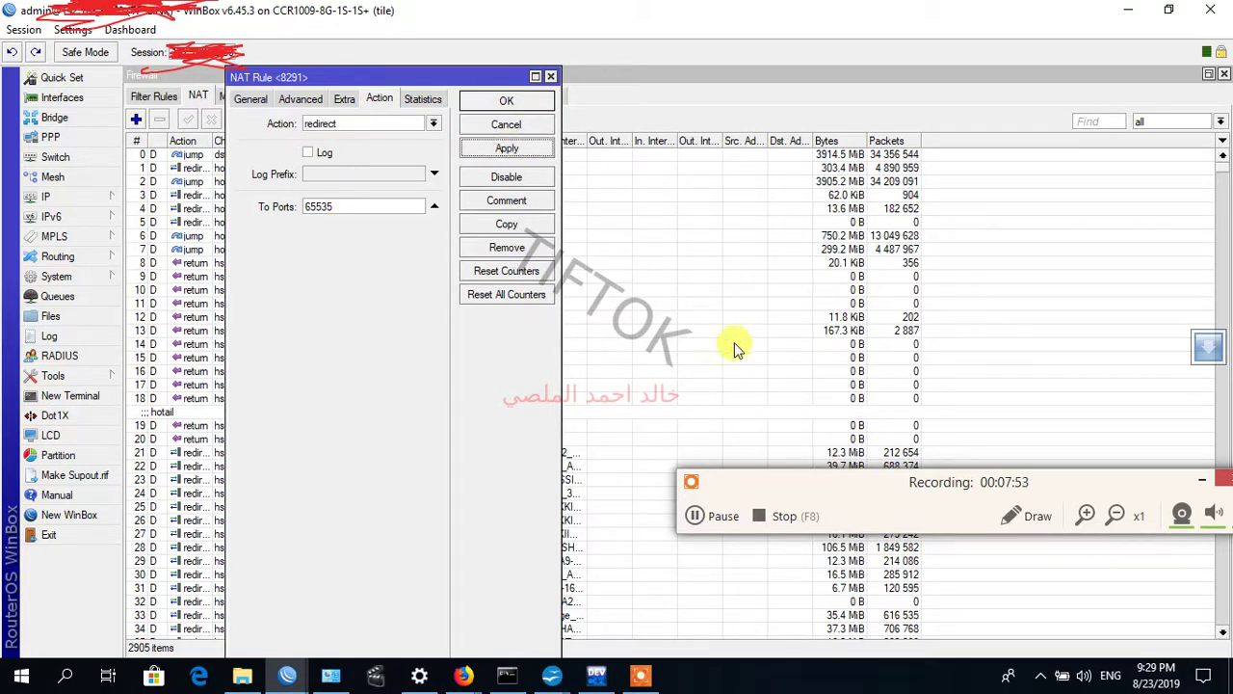
Connect the PC to the open 90A_TP_LINK_MICRO_712105775 Wi-Fi network
{"action": "left_click", "coordinate": [1043, 677]}
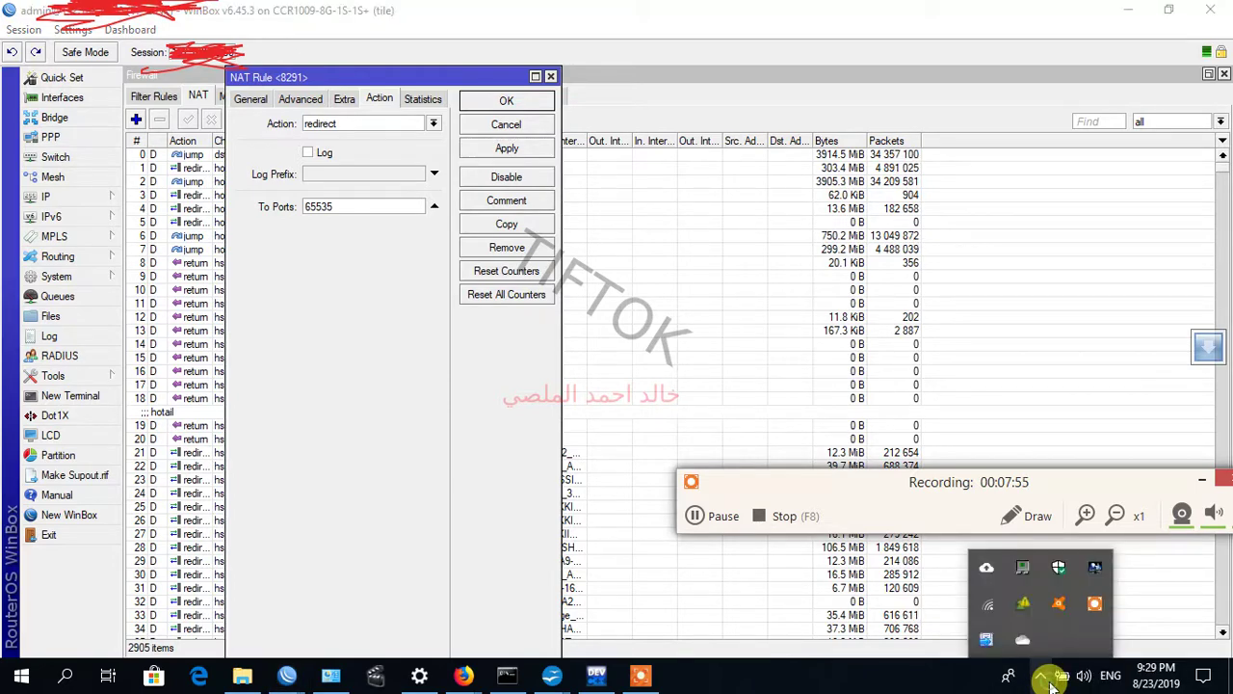
{"action": "left_click", "coordinate": [985, 607]}
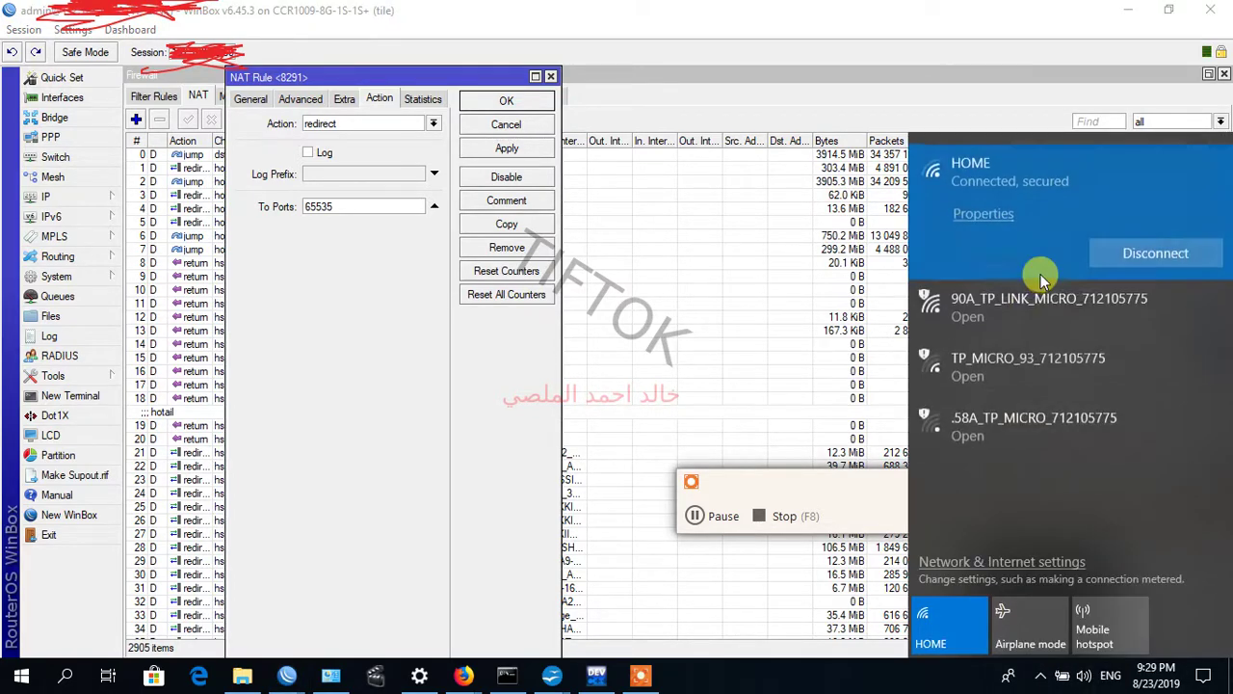
{"action": "left_click", "coordinate": [1043, 303]}
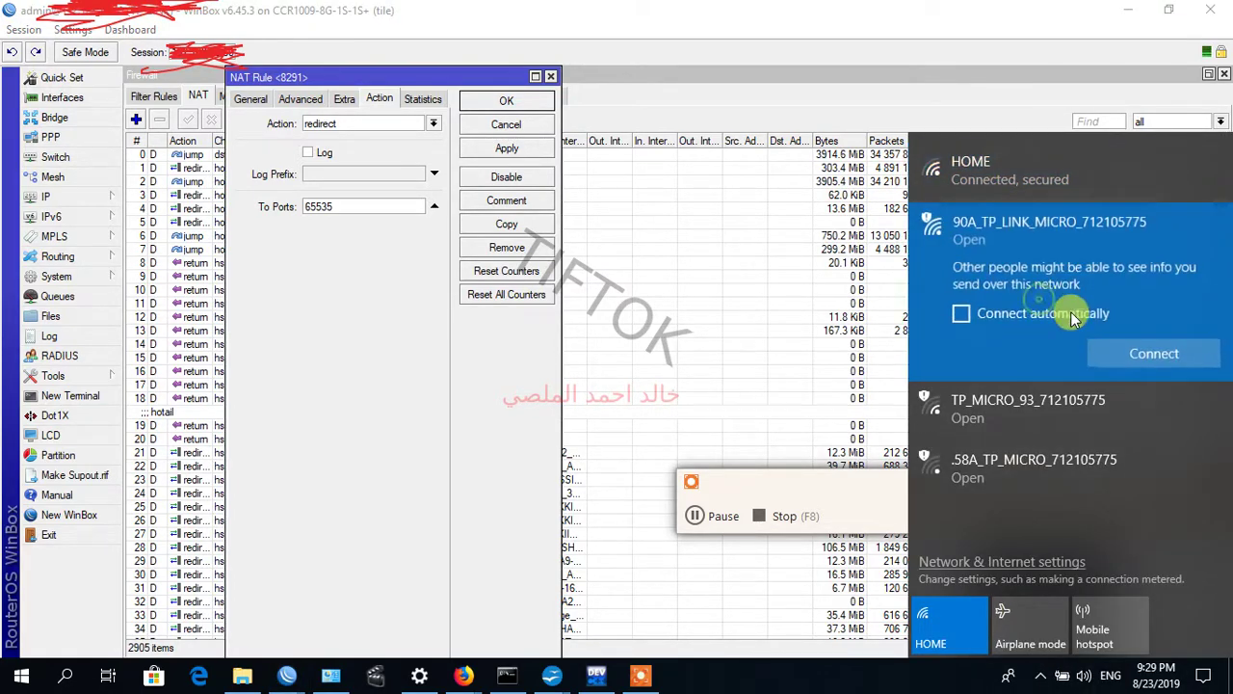
{"action": "left_click", "coordinate": [1123, 353]}
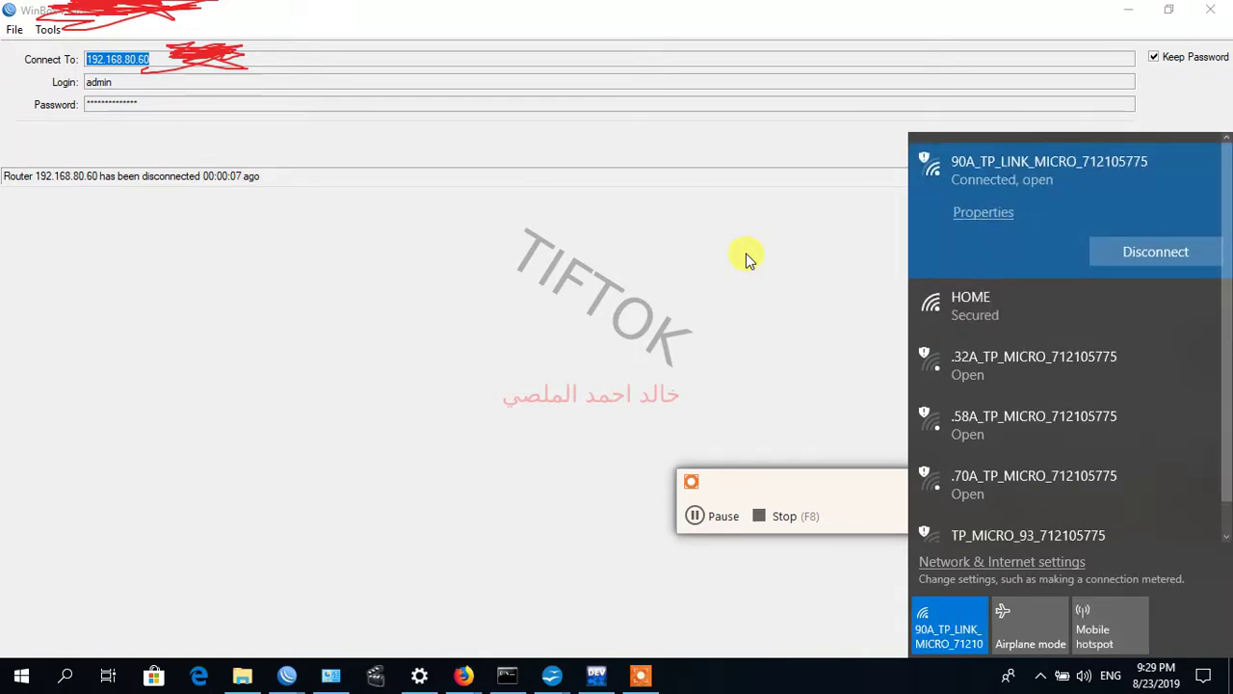
Retry the WinBox connection to 192.168.80.60 several times, then cancel the stalled attempt
{"action": "left_click", "coordinate": [748, 259]}
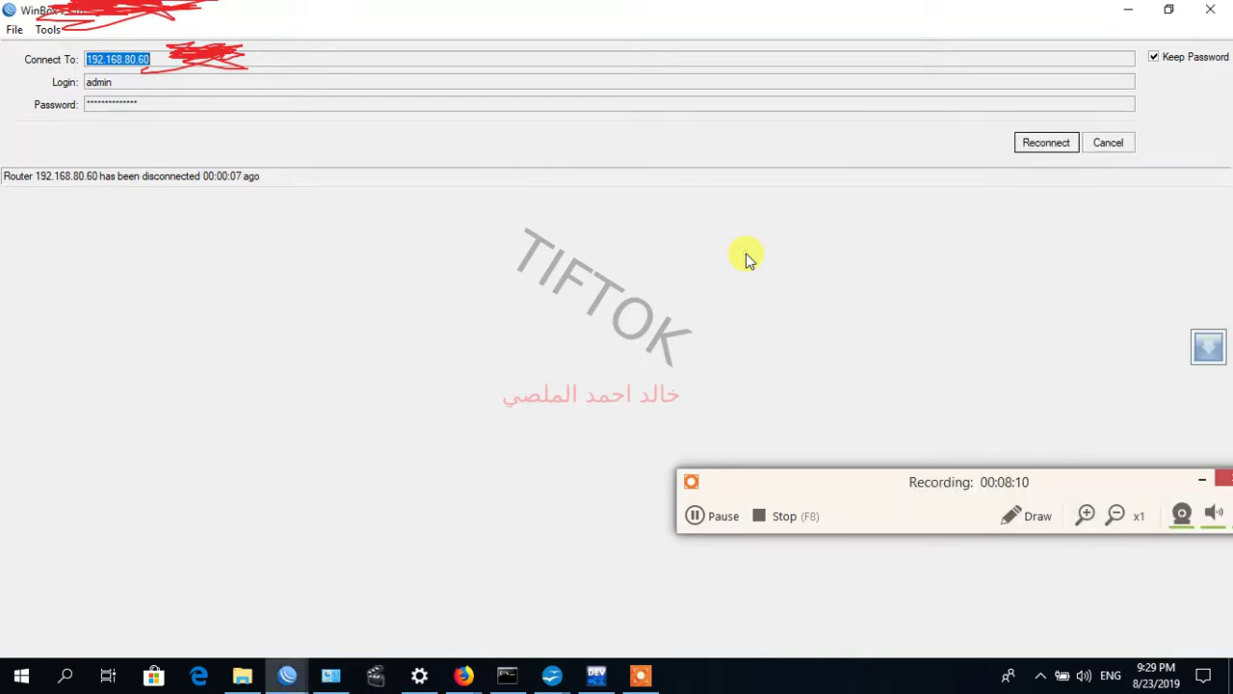
{"action": "left_click", "coordinate": [1046, 143]}
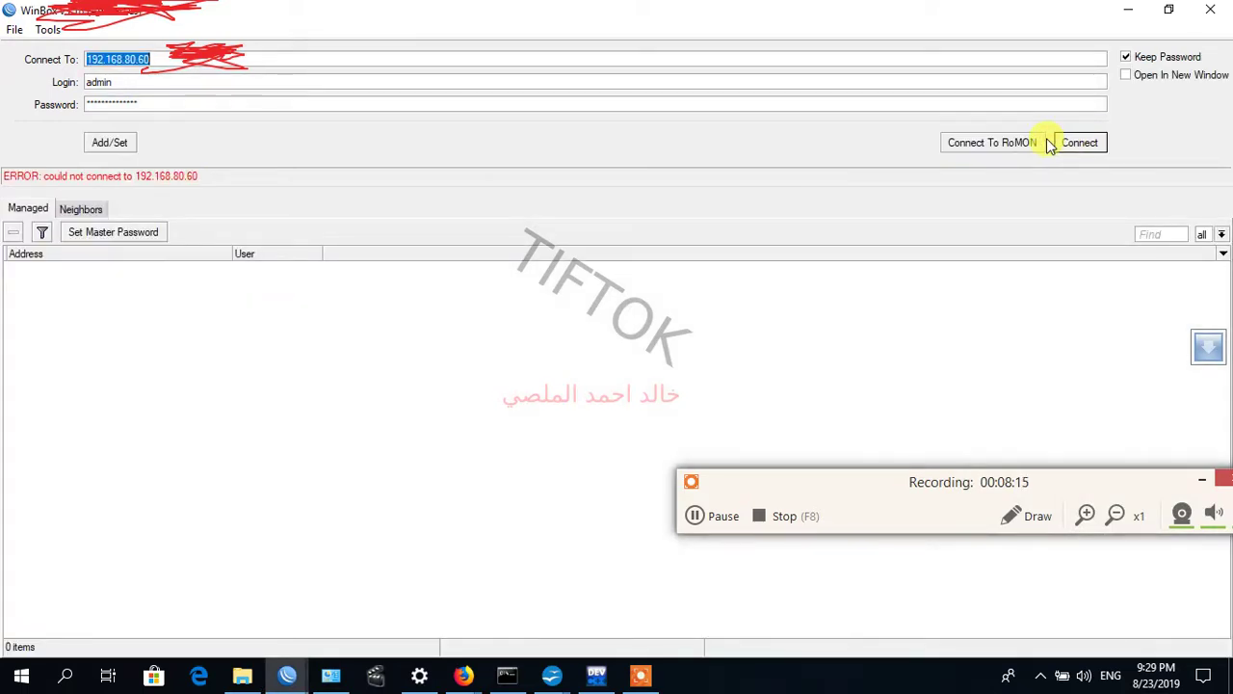
{"action": "left_click", "coordinate": [1071, 142]}
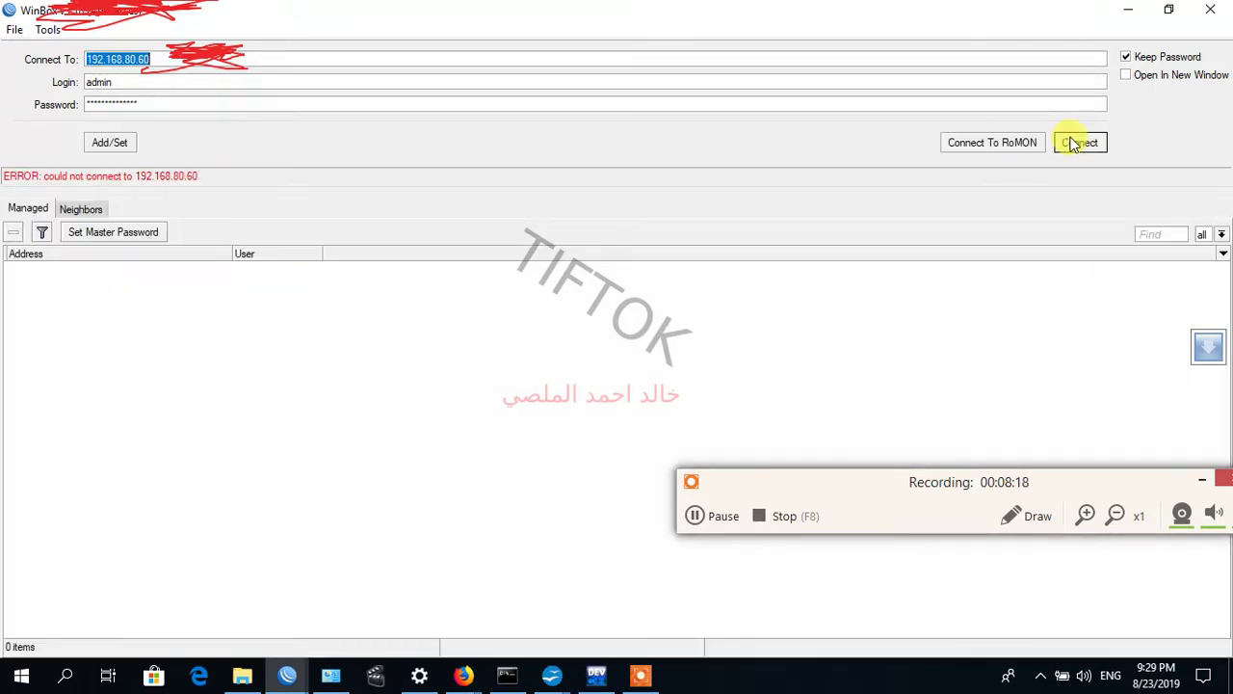
{"action": "left_click", "coordinate": [1075, 143]}
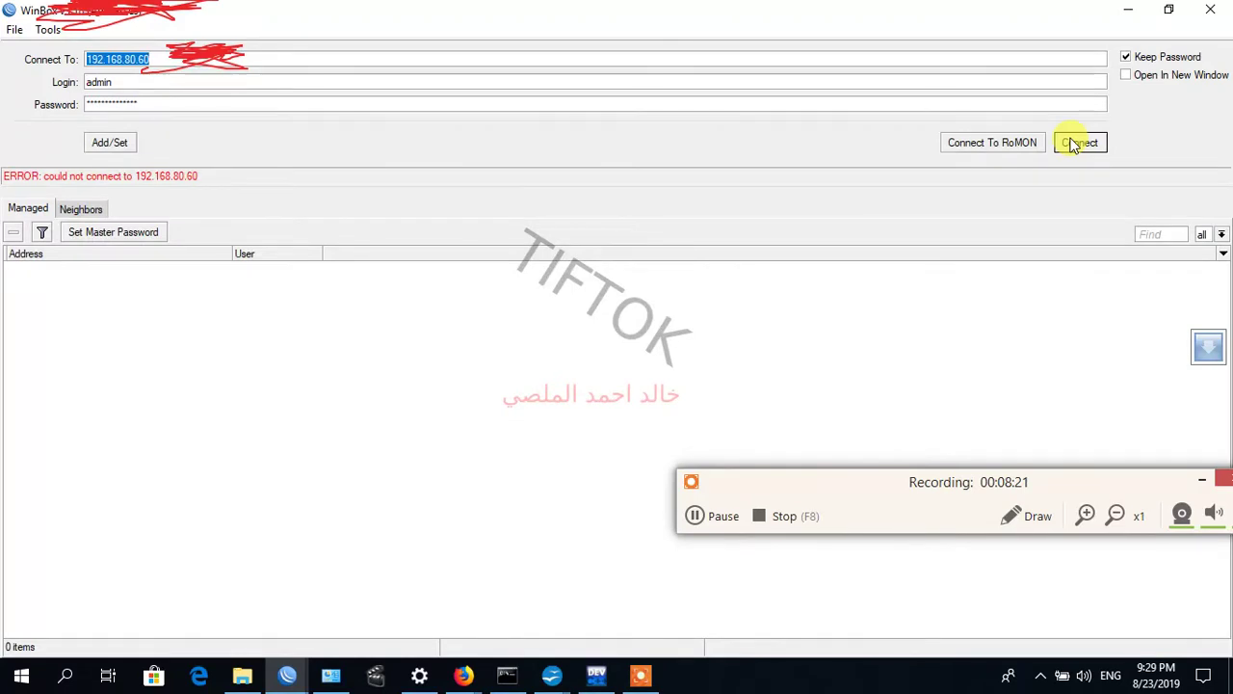
{"action": "left_click", "coordinate": [1075, 144]}
{"action": "left_click", "coordinate": [1074, 144]}
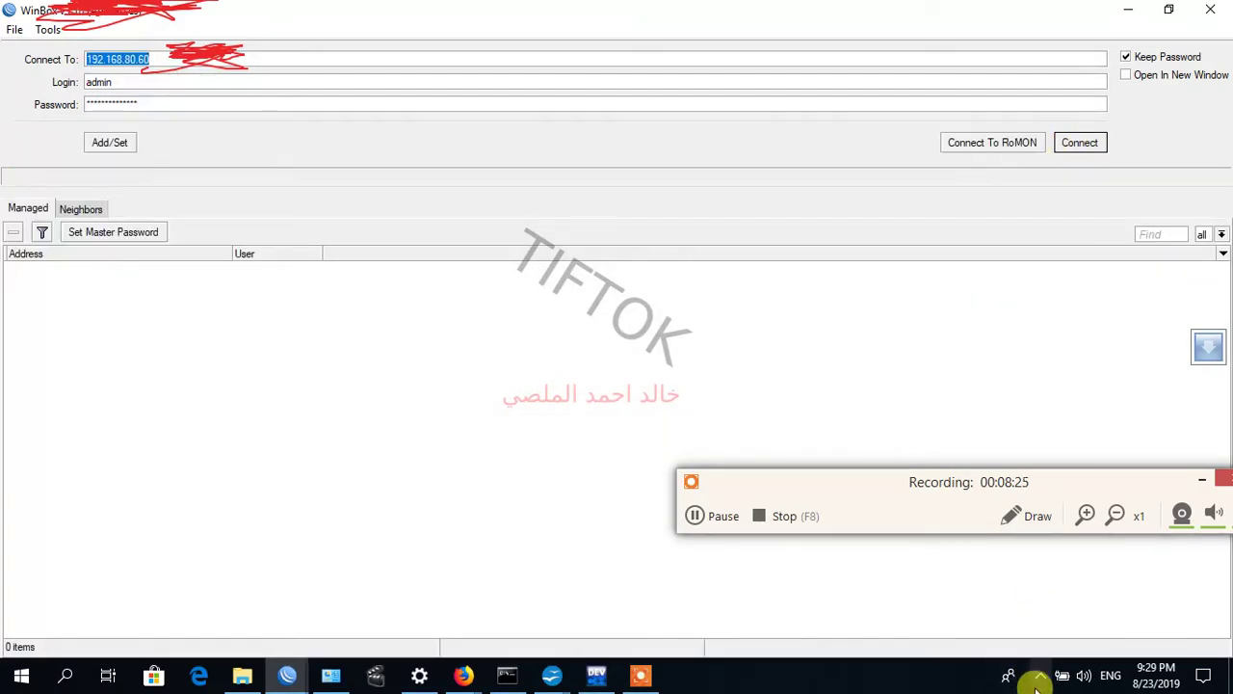
Connect to the HOME Wi-Fi network, retrying once, and start logging WinBox back in
{"action": "left_click", "coordinate": [1041, 675]}
{"action": "left_click", "coordinate": [985, 609]}
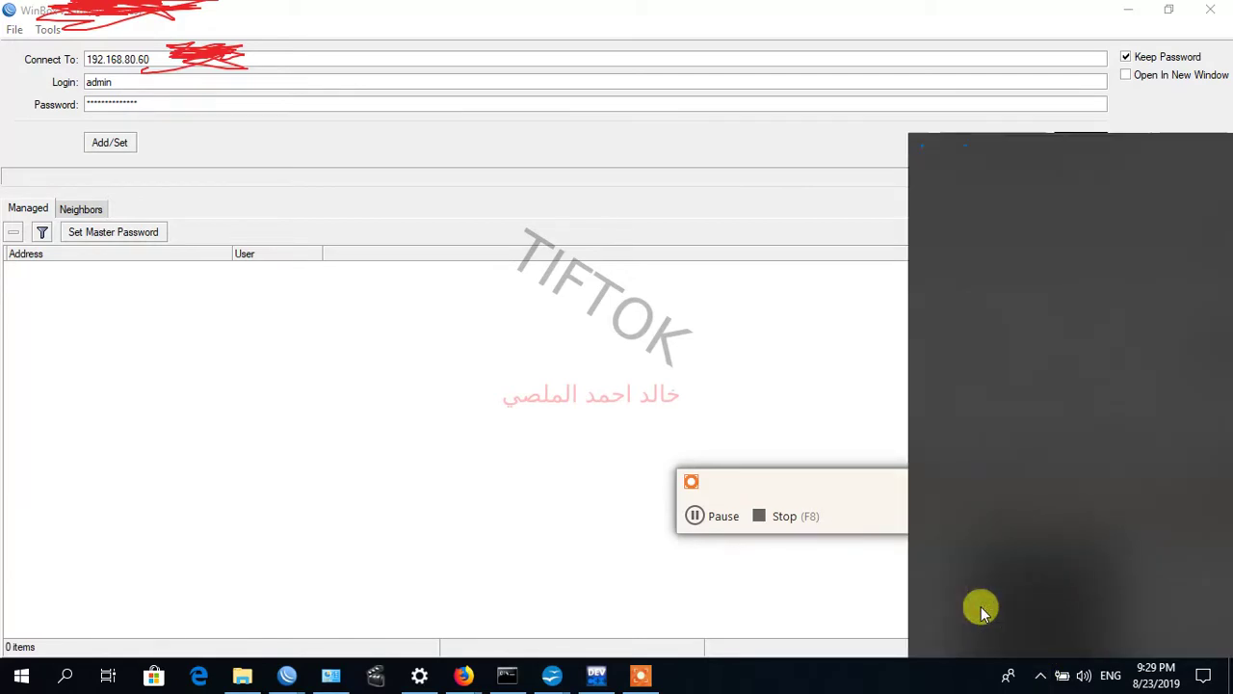
{"action": "left_click", "coordinate": [968, 231]}
{"action": "left_click", "coordinate": [1112, 307]}
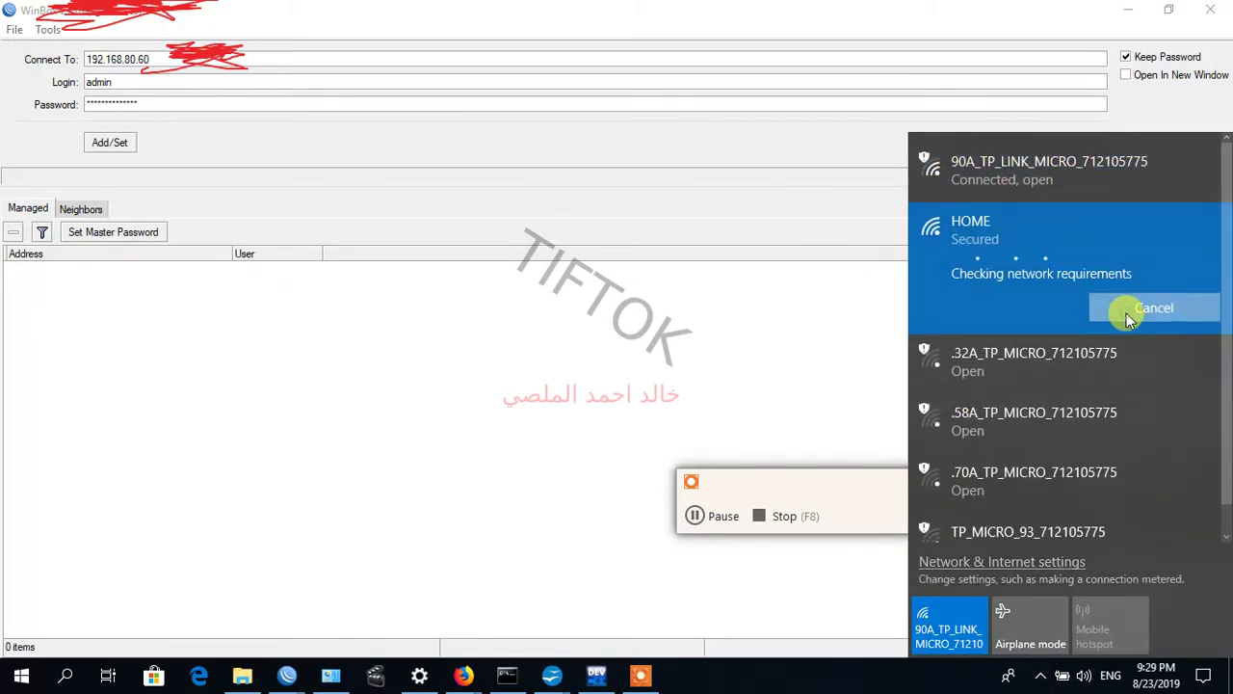
{"action": "left_click", "coordinate": [1130, 318]}
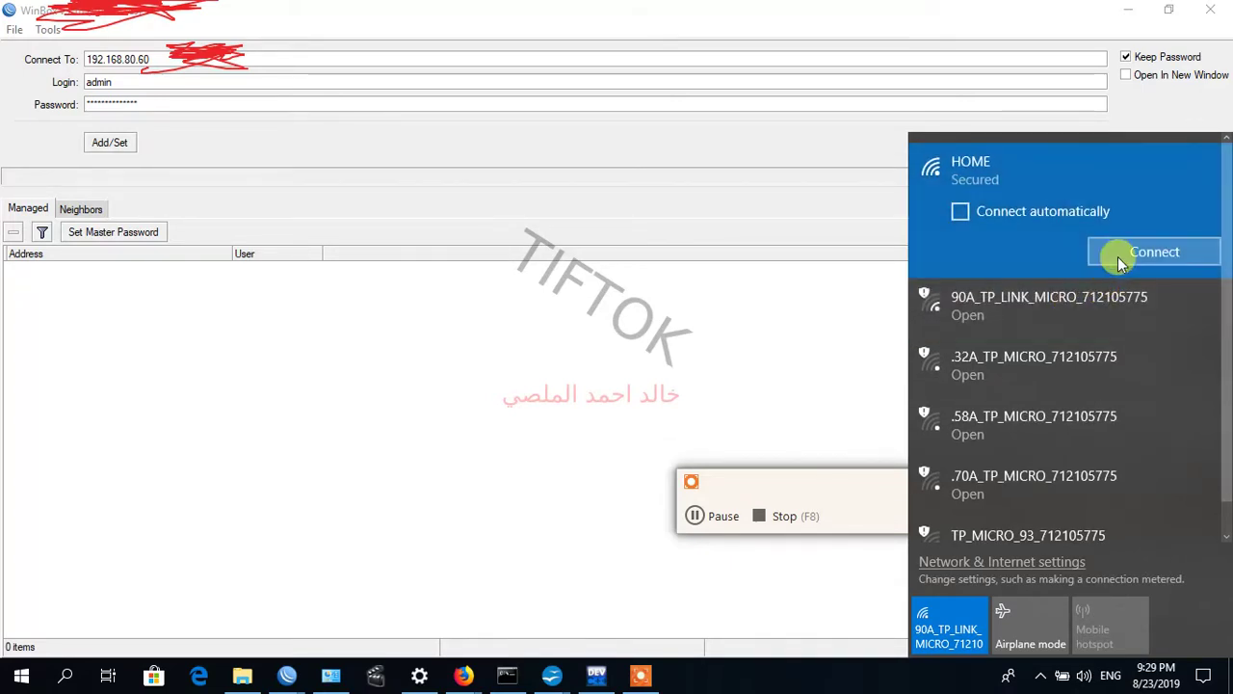
{"action": "left_click", "coordinate": [1073, 253]}
{"action": "left_click", "coordinate": [826, 152]}
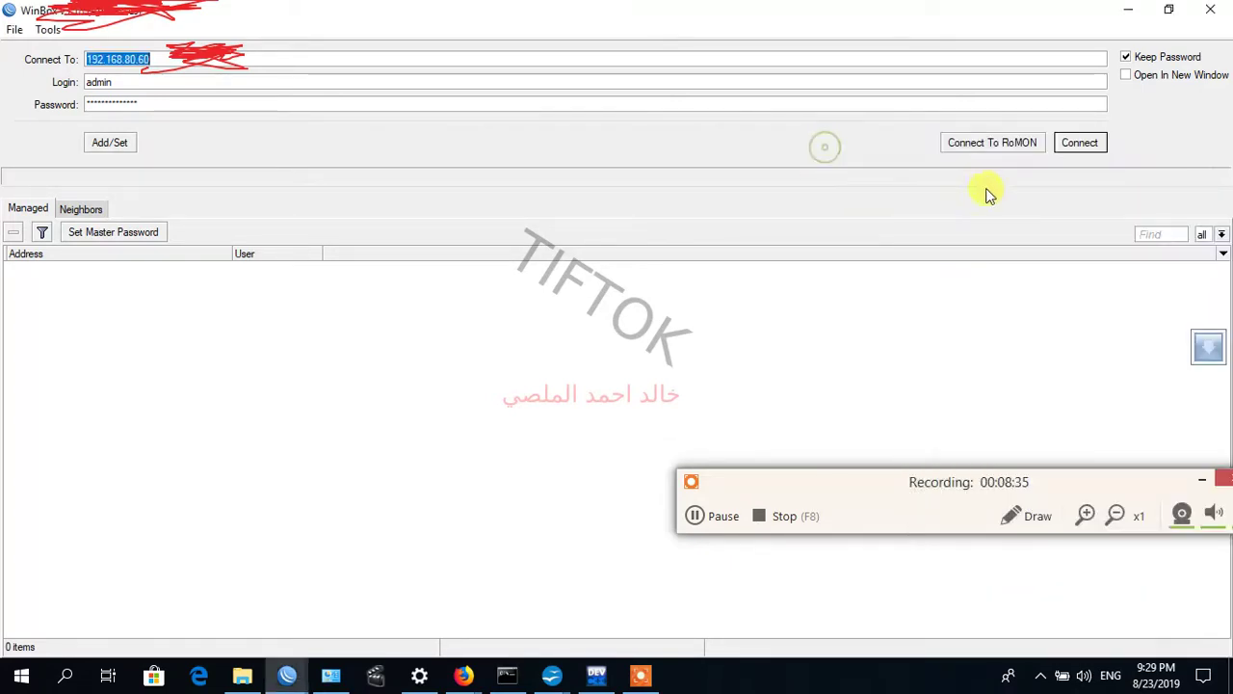
Reconnect WinBox to the router and close the NAT Rule <8291> dialog with OK
{"action": "left_click", "coordinate": [1076, 145]}
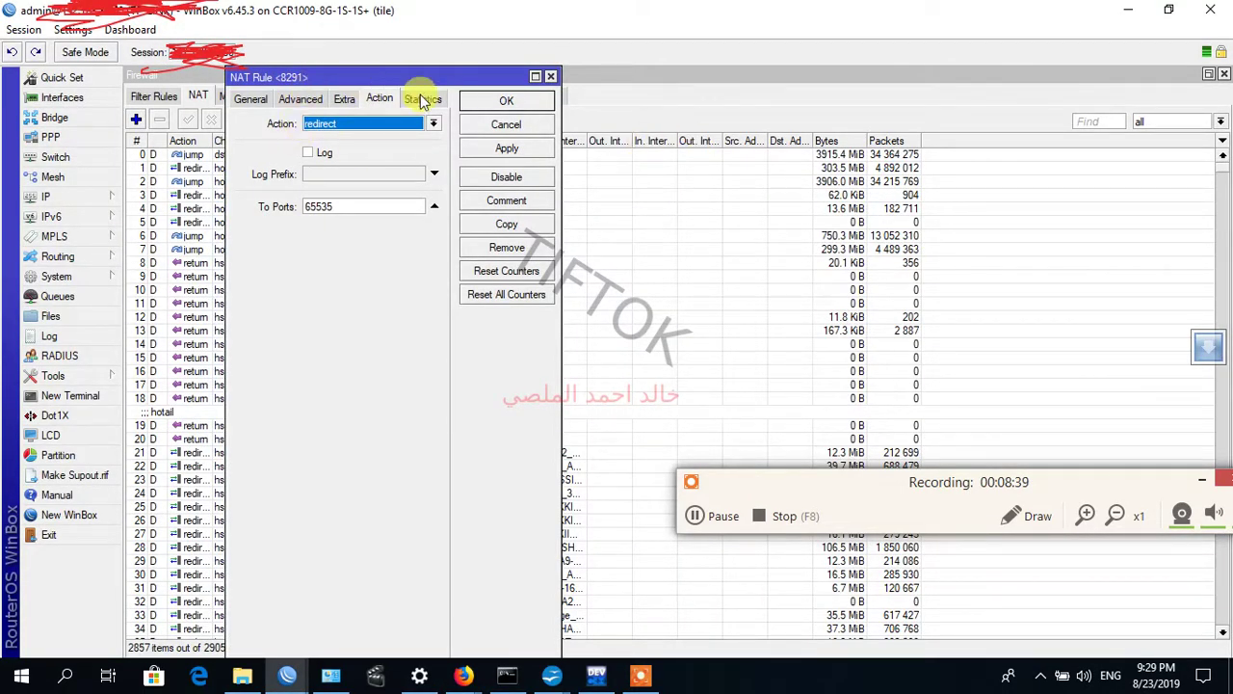
{"action": "left_click", "coordinate": [507, 103]}
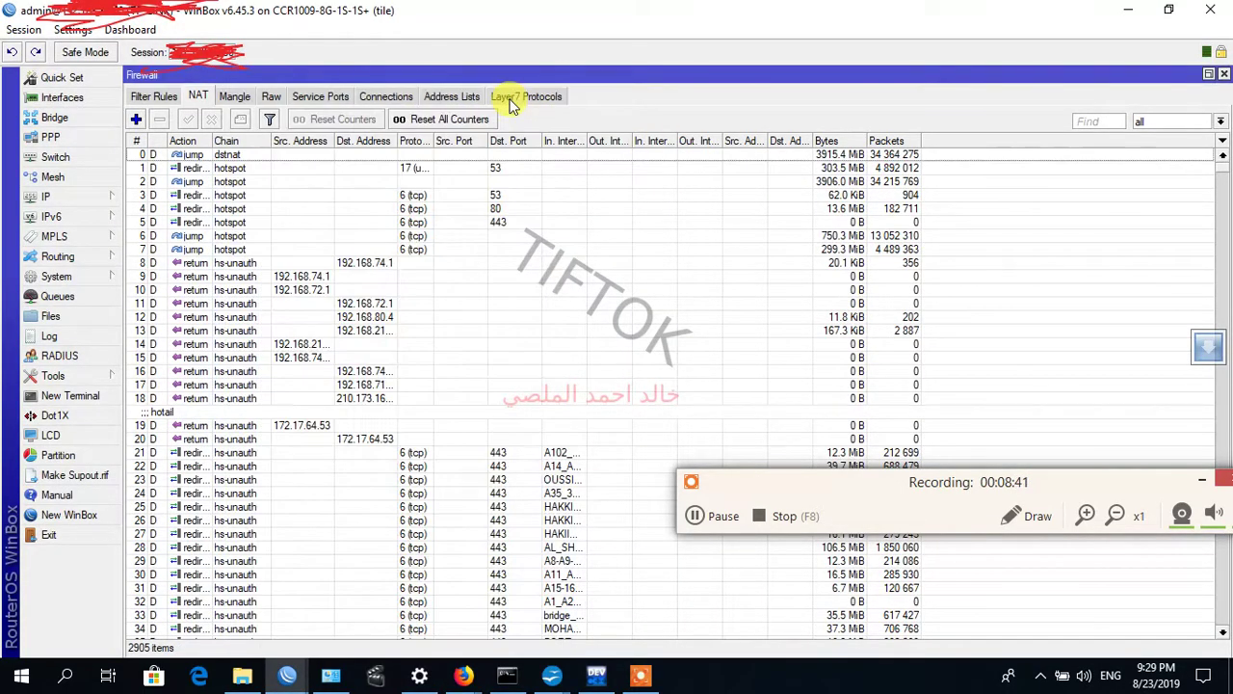